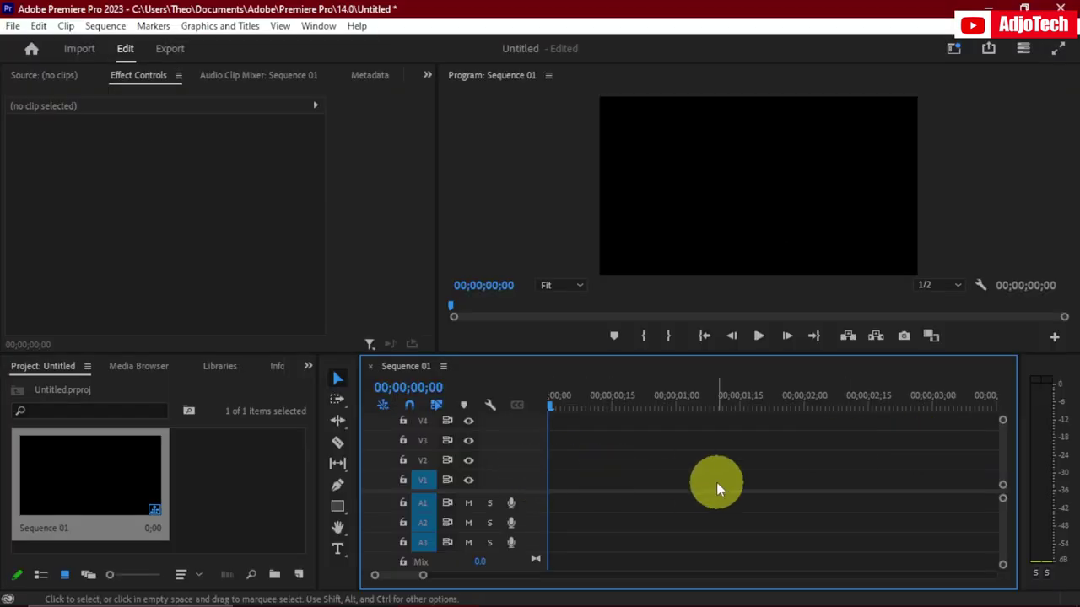
Create a 'Welcome' text title in the Program monitor and enlarge it in the frame
left_click(337, 550)
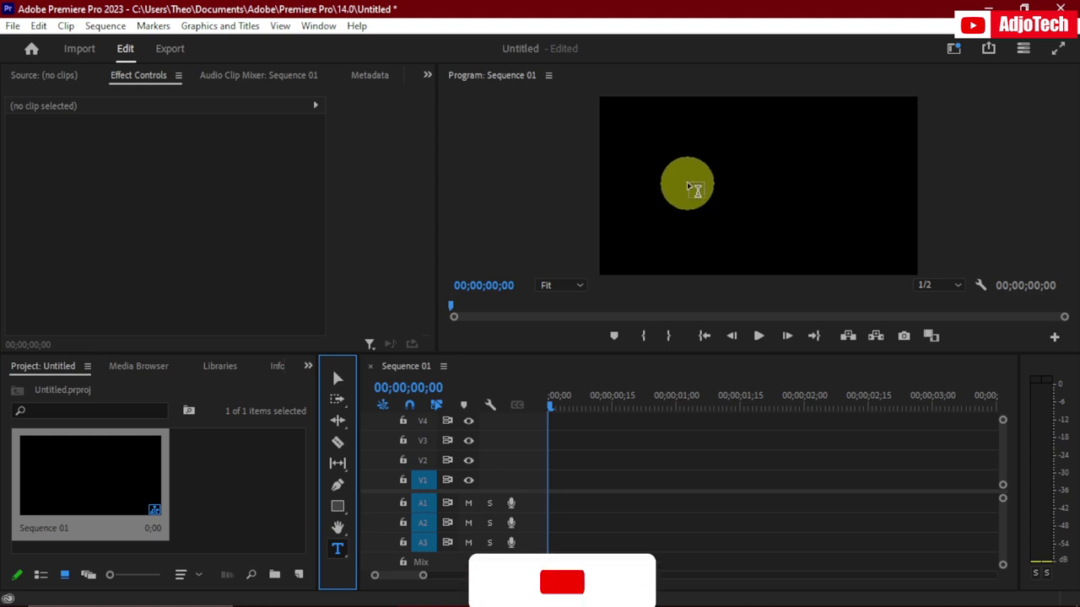
left_click(682, 183)
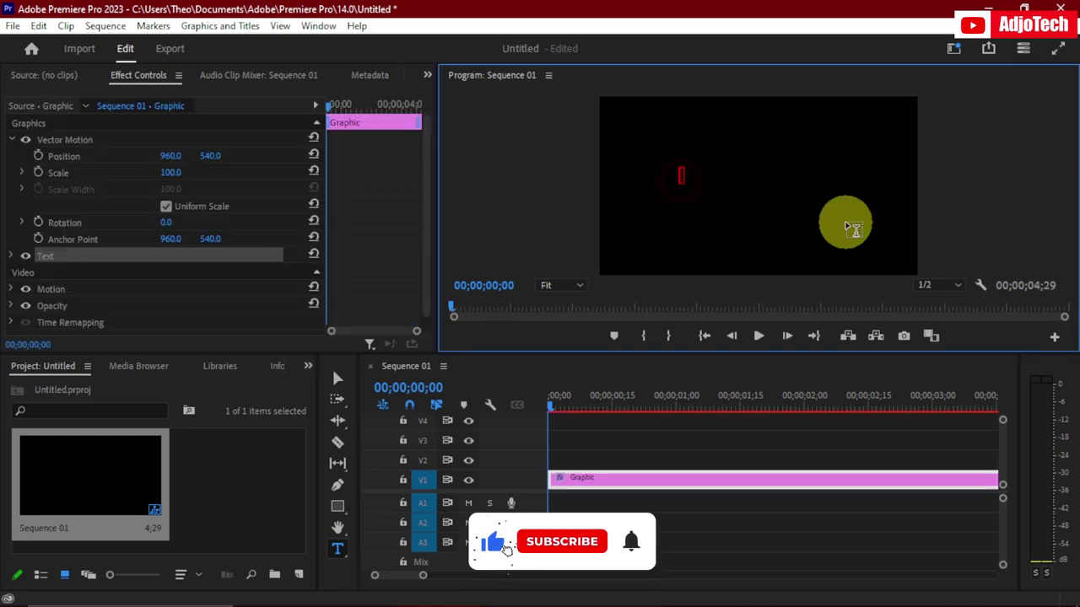
type("Welcome")
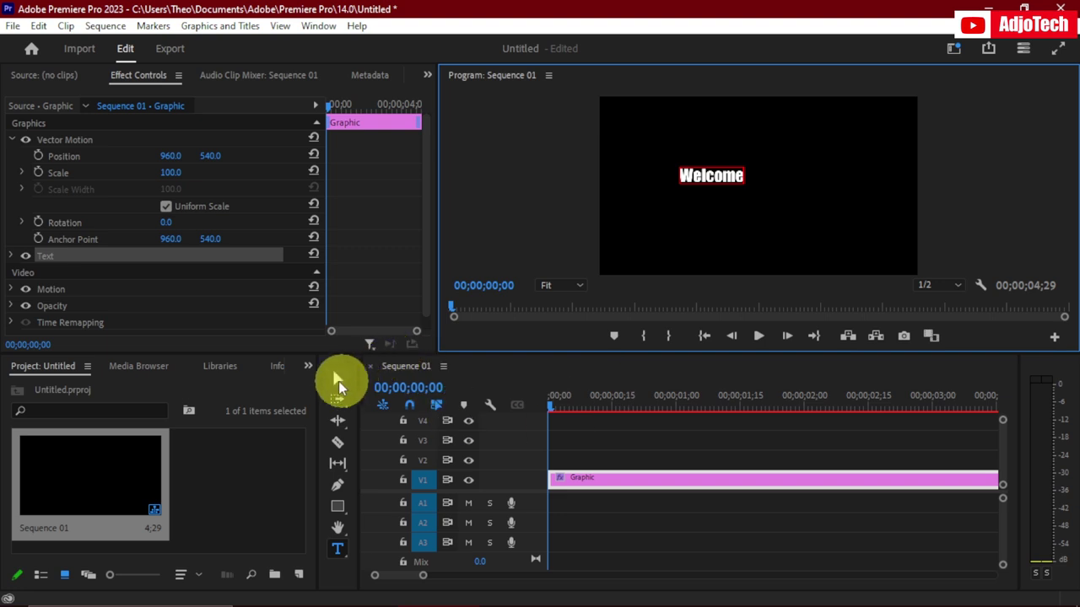
left_click(338, 379)
left_click_drag(744, 184, 835, 211)
left_click_drag(745, 165, 747, 187)
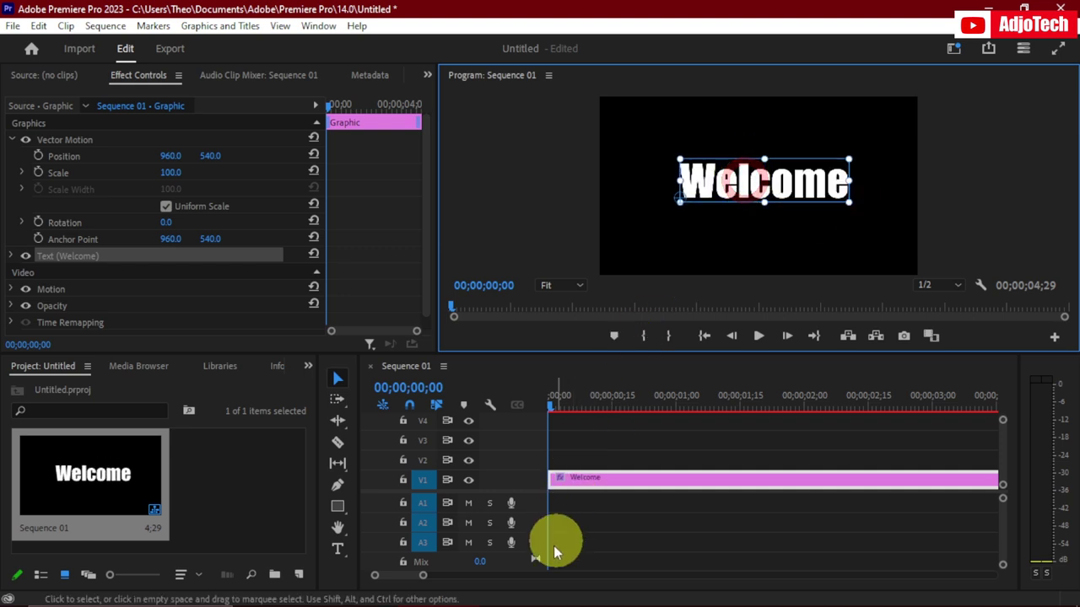
Trim the Welcome clip to about 2;02, scrub it, and copy it onto V2 after it
left_click_drag(423, 577, 501, 573)
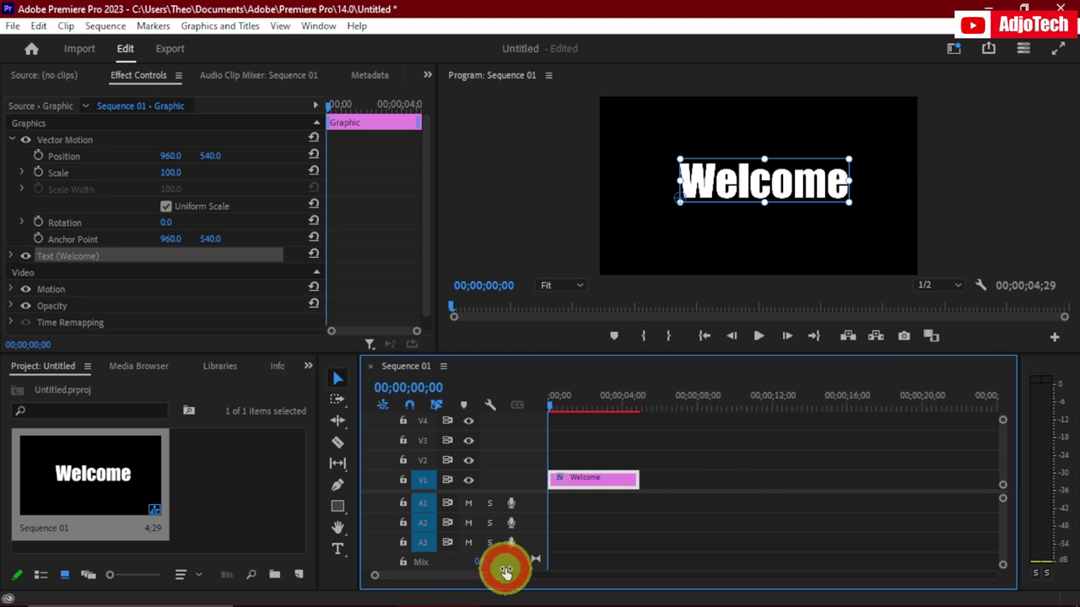
left_click_drag(643, 482, 580, 482)
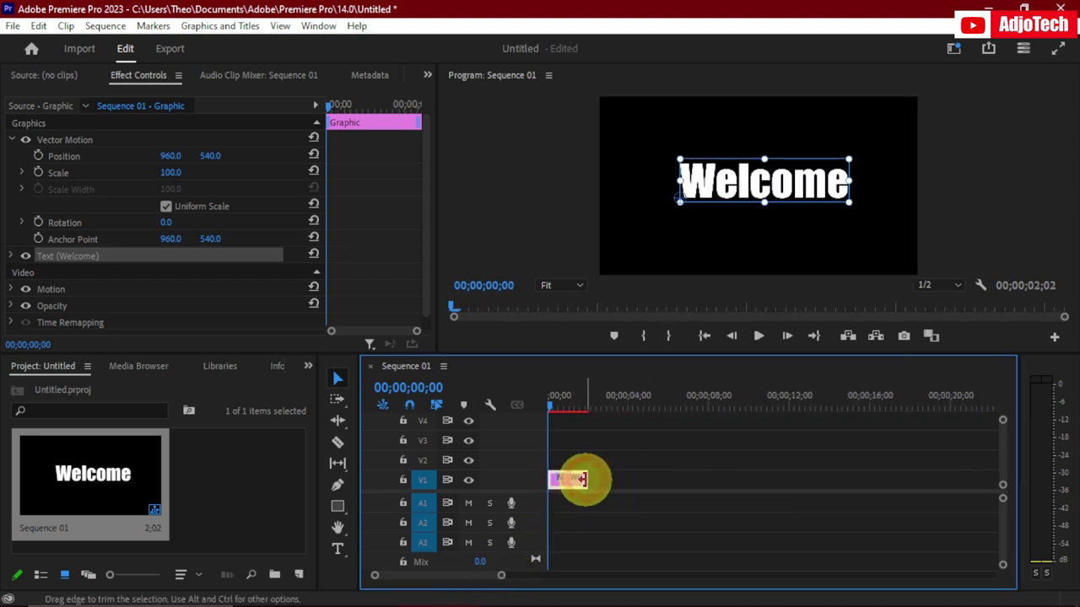
left_click_drag(548, 407, 586, 411)
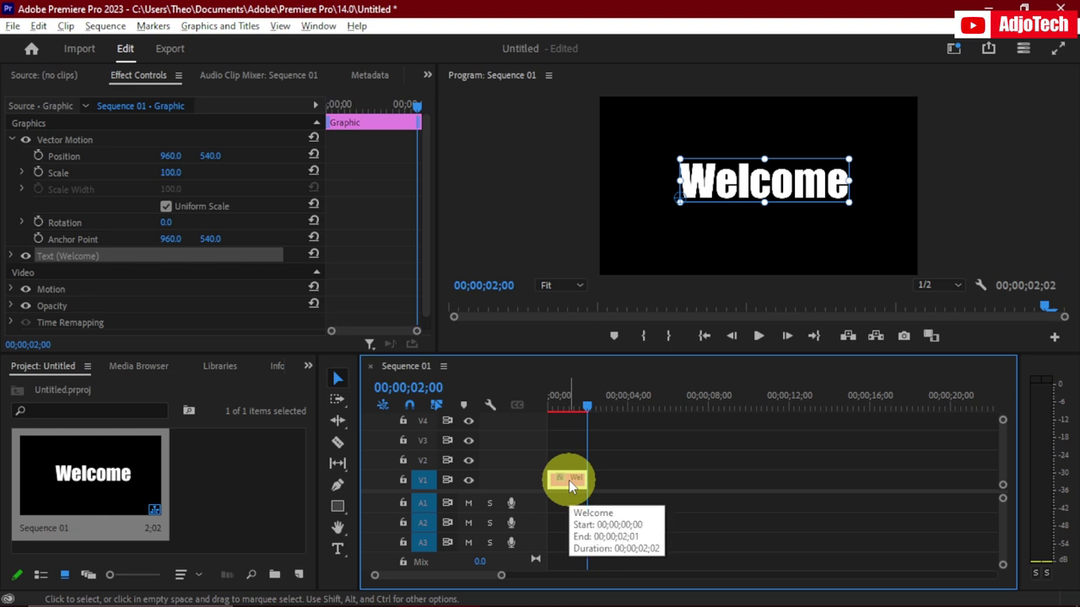
left_click_drag(569, 483, 611, 465)
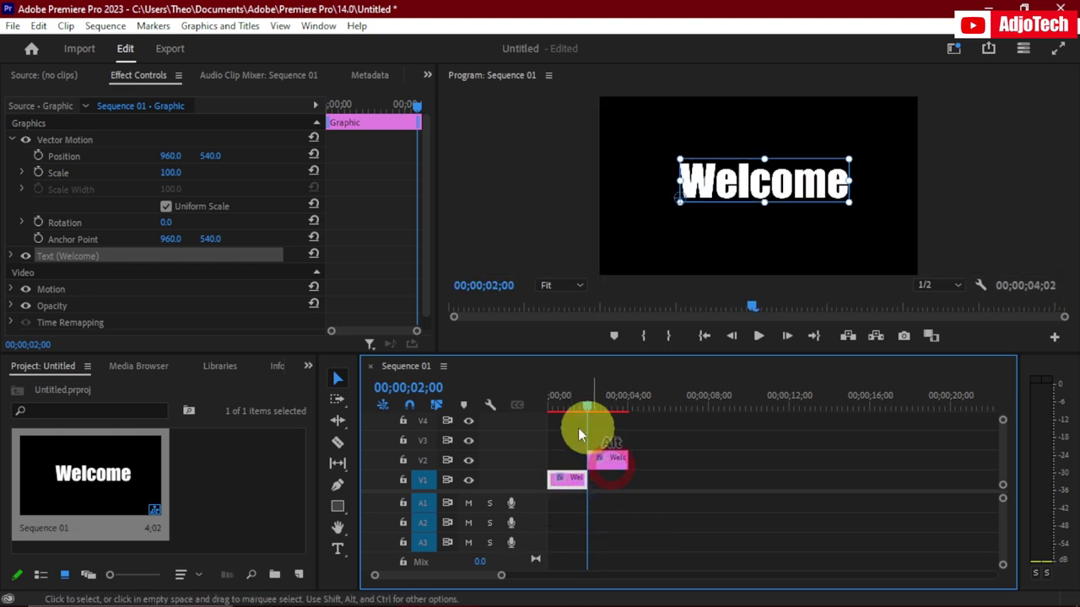
Change the copied title on V2 to read 'TO'
left_click_drag(593, 408, 610, 408)
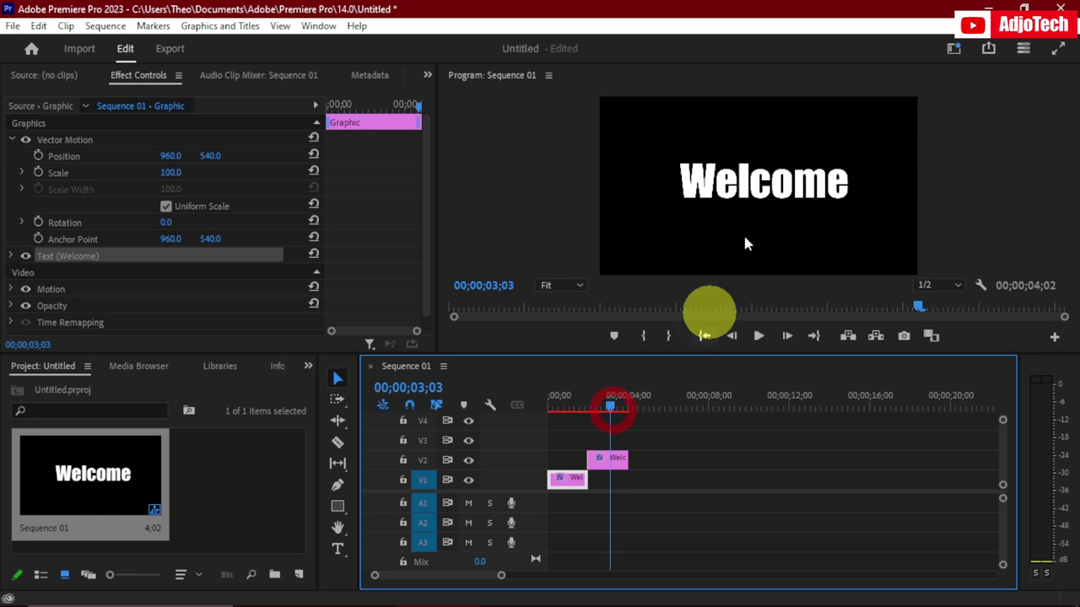
left_click(774, 199)
double_click(774, 190)
key("shift")
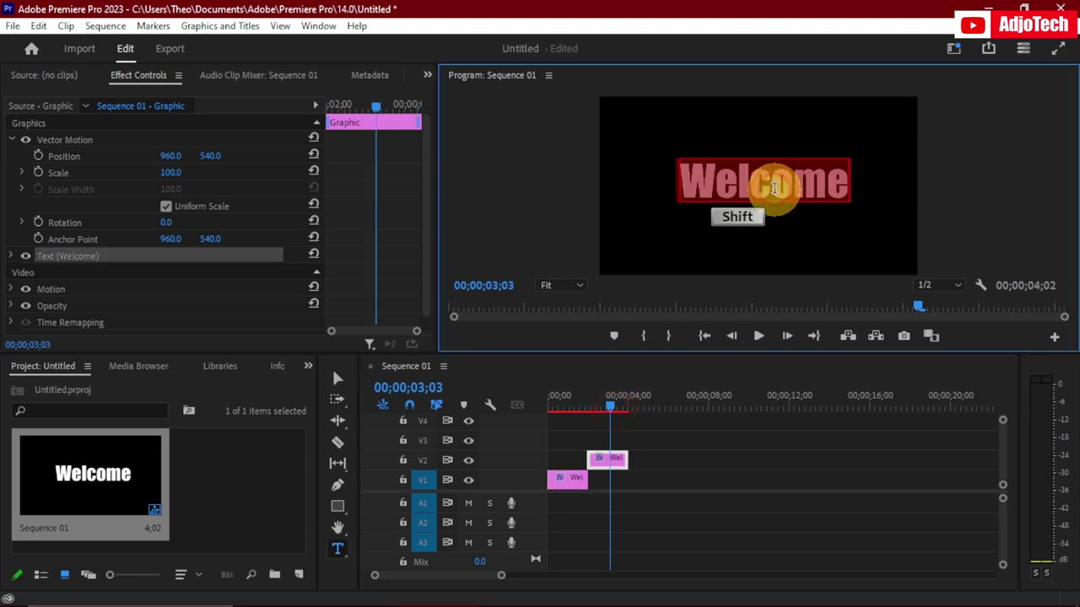
type("TO")
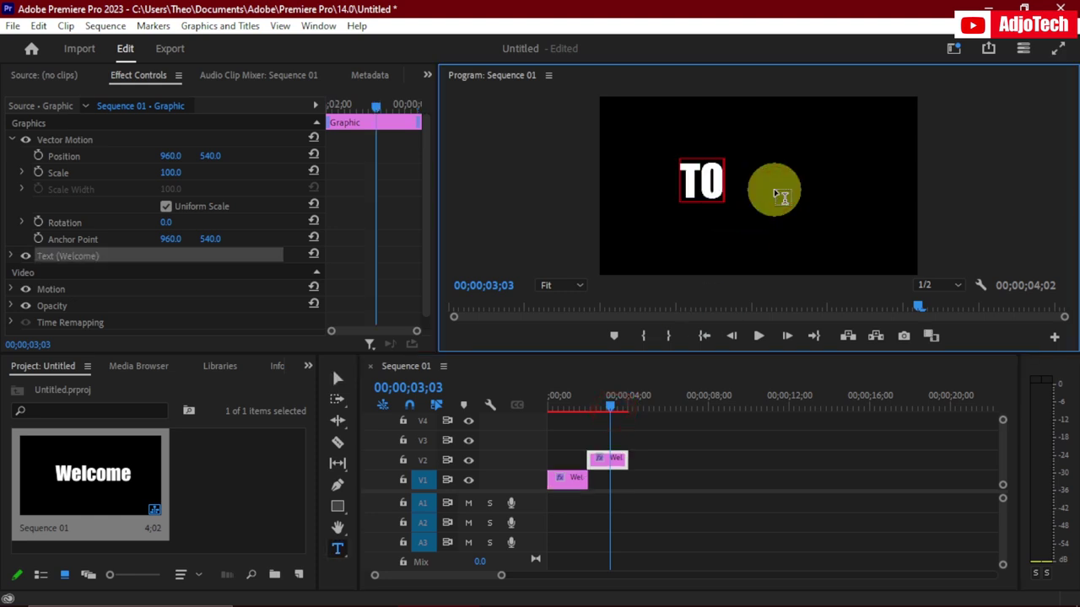
left_click(327, 380)
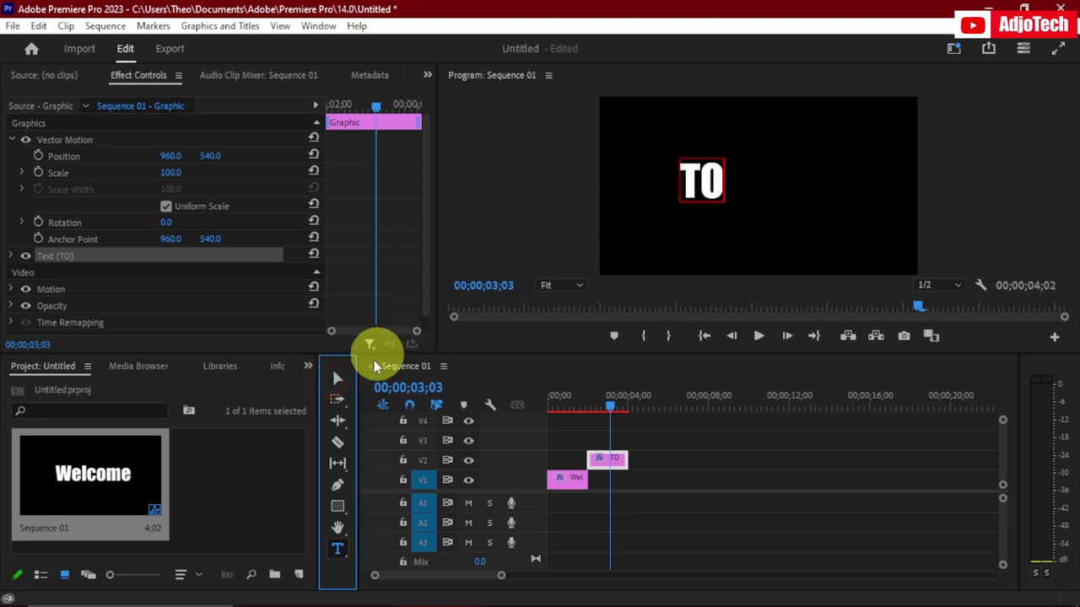
Enlarge the TO text and copy the TO clip onto V3 right after it
left_click(336, 379)
left_click_drag(724, 202, 742, 175)
left_click(976, 193)
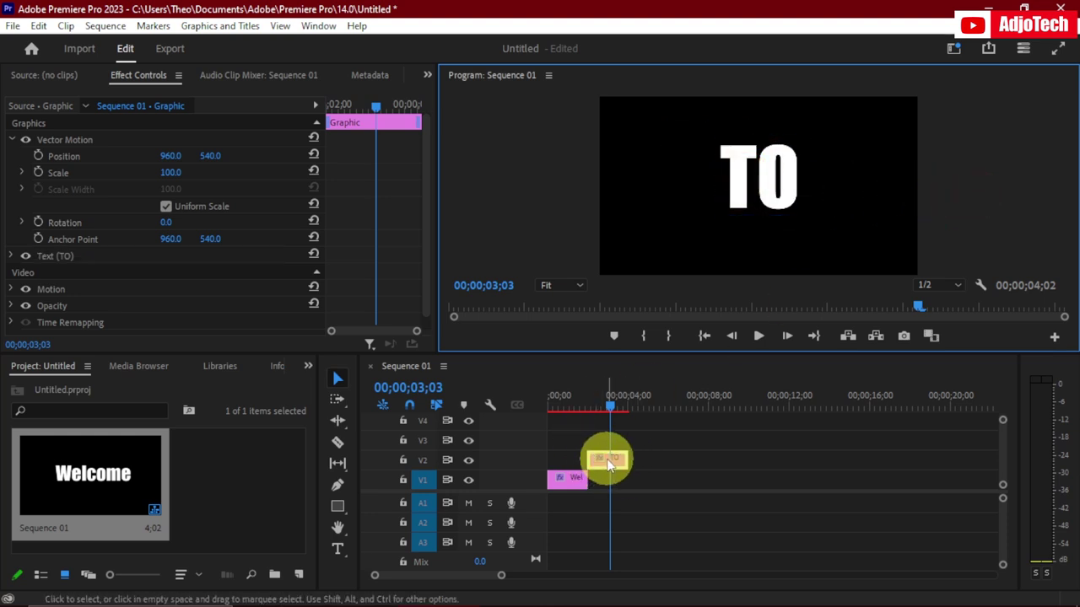
left_click_drag(608, 463, 647, 438)
left_click_drag(609, 407, 649, 410)
Retitle the V3 copy 'MY' and copy that clip onto V4 after it
left_click(753, 196)
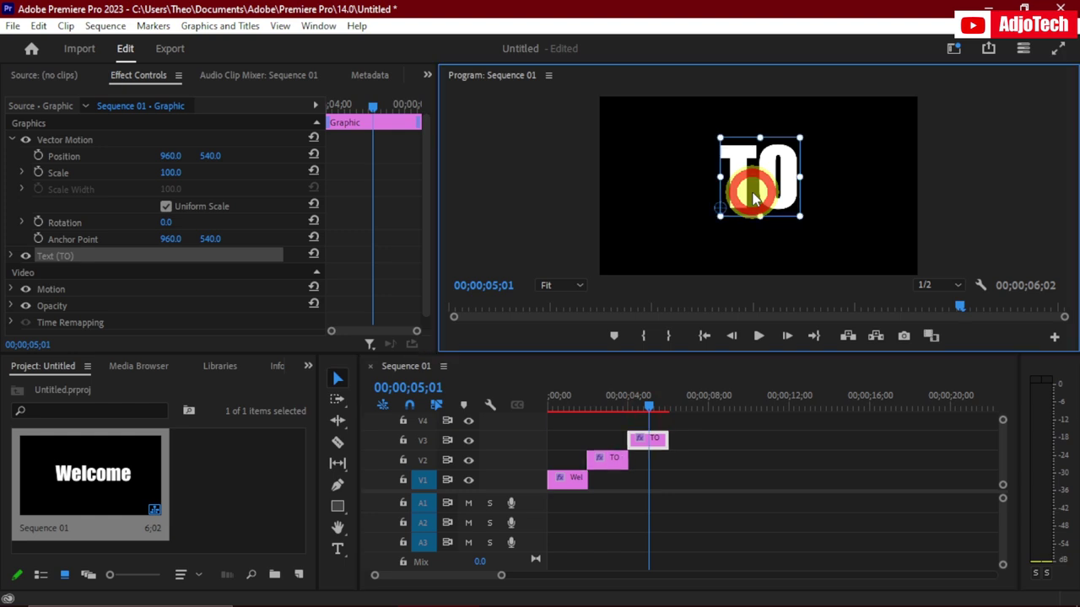
double_click(760, 184)
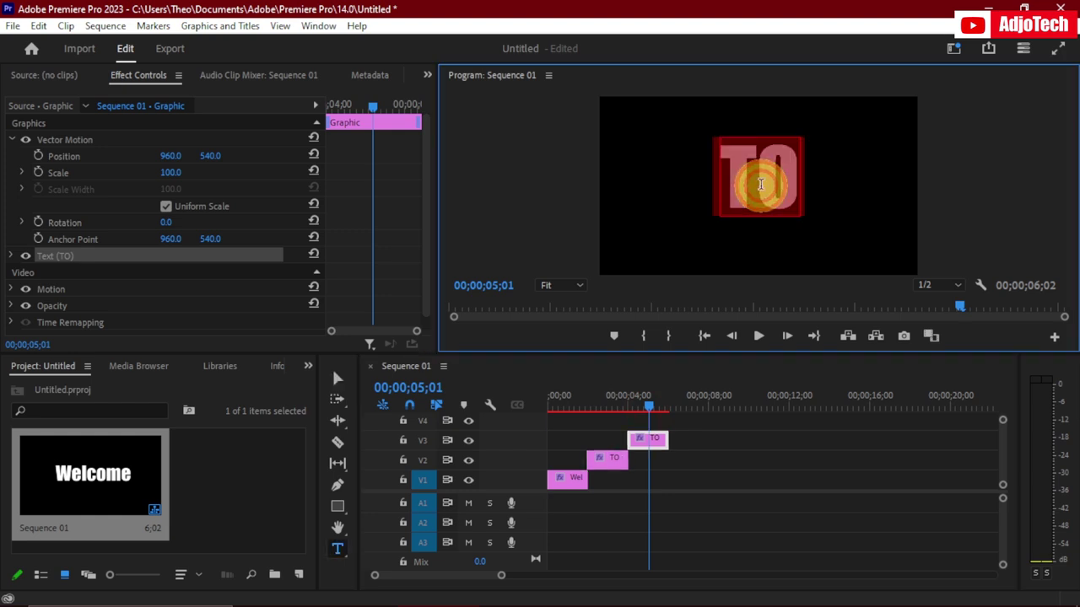
type("MY")
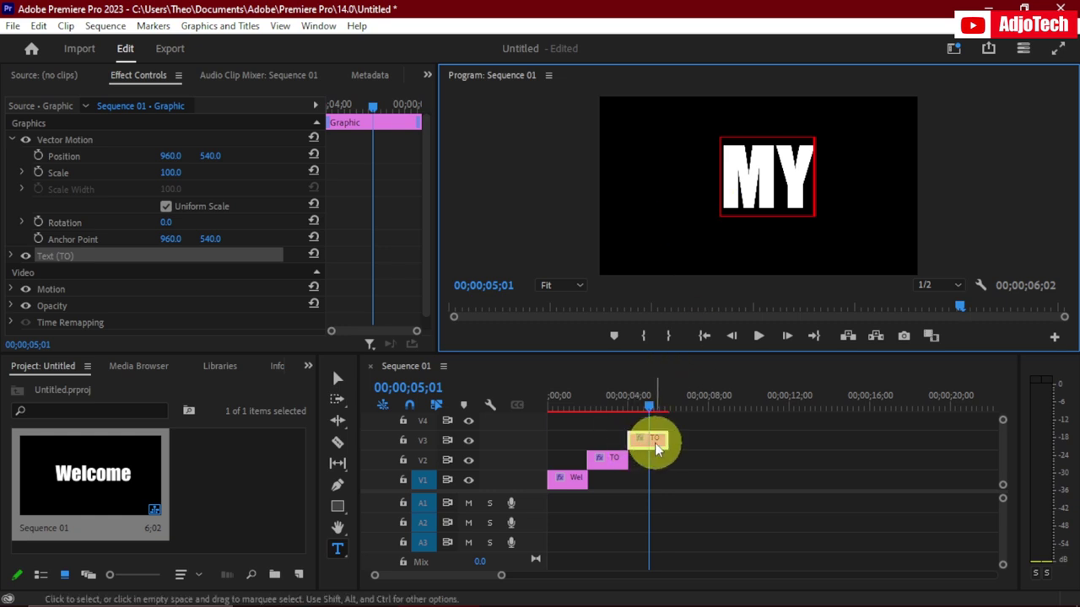
left_click_drag(656, 447, 687, 414)
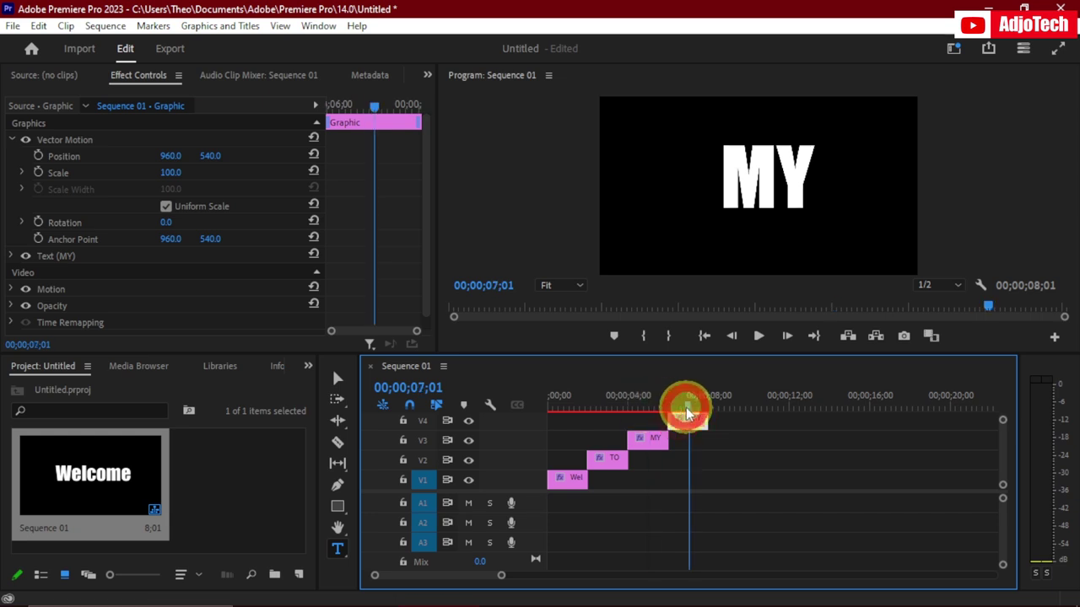
Change the V4 copy's text to 'Channel'
left_click(760, 196)
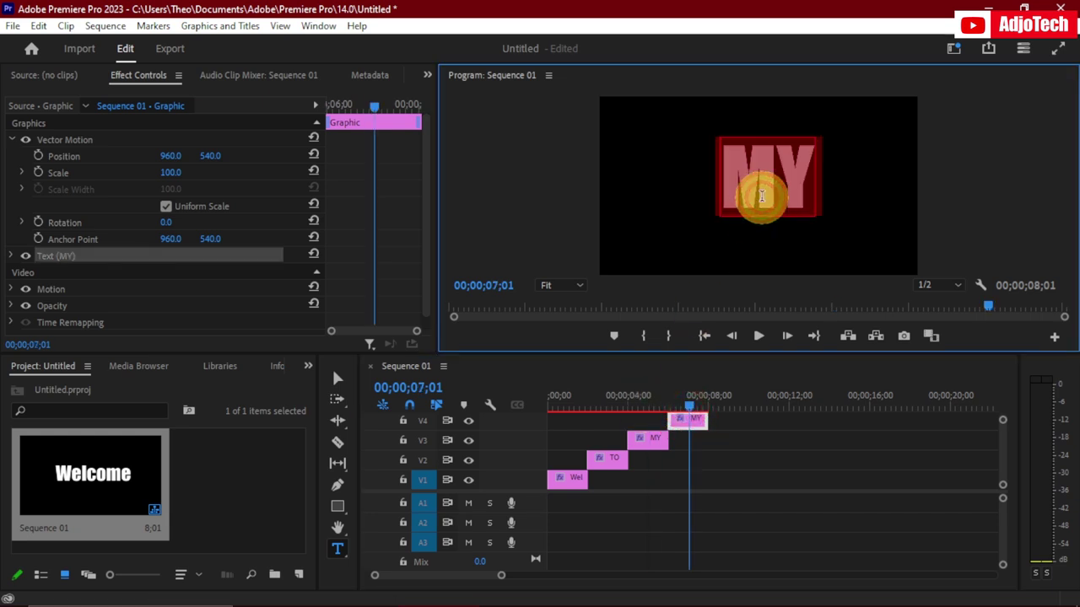
type("ch")
key("BackSpace")
key("BackSpace")
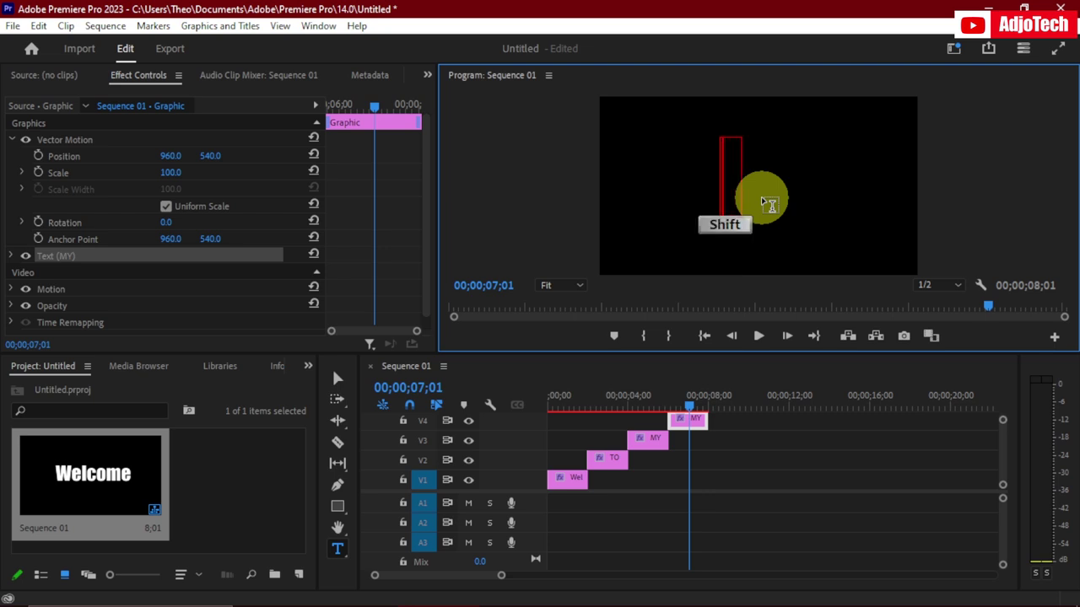
type("Chann")
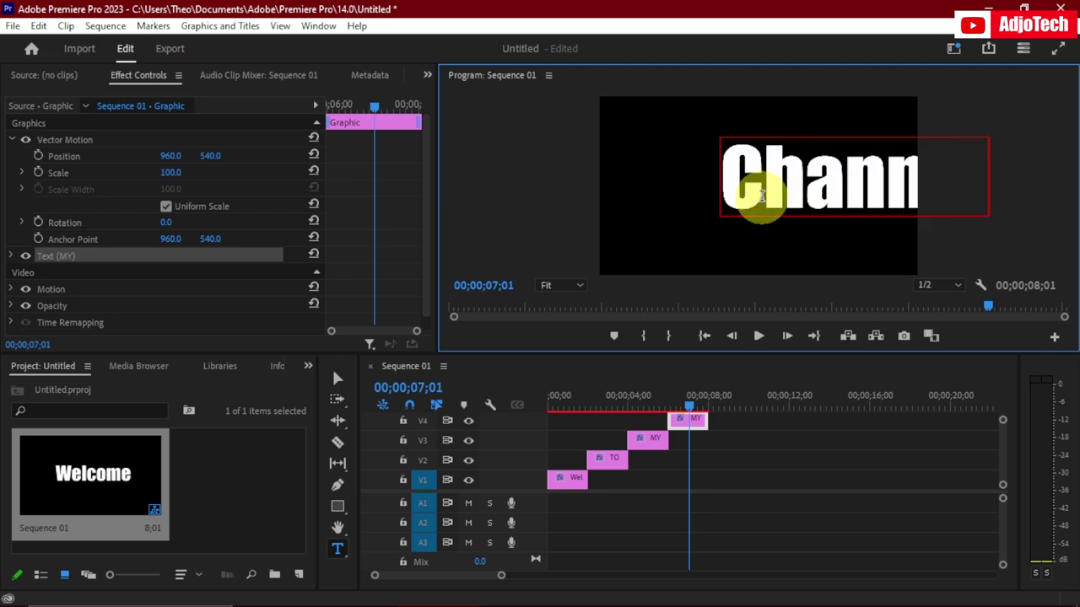
left_click(337, 377)
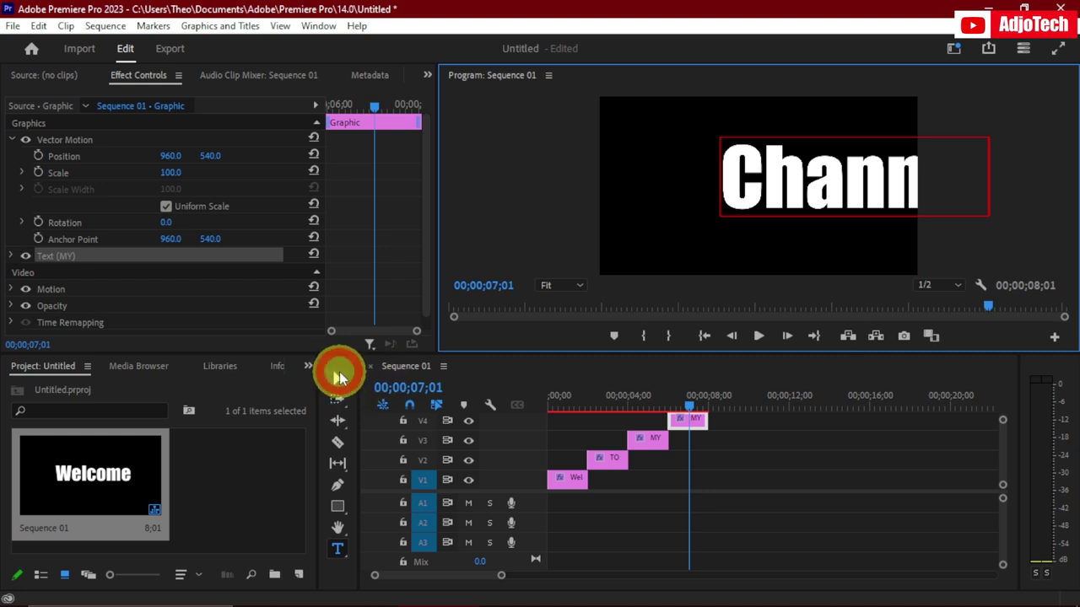
Move and shrink the Channel text to fit the frame, then return to the sequence start
left_click(796, 185)
left_click_drag(795, 186, 714, 180)
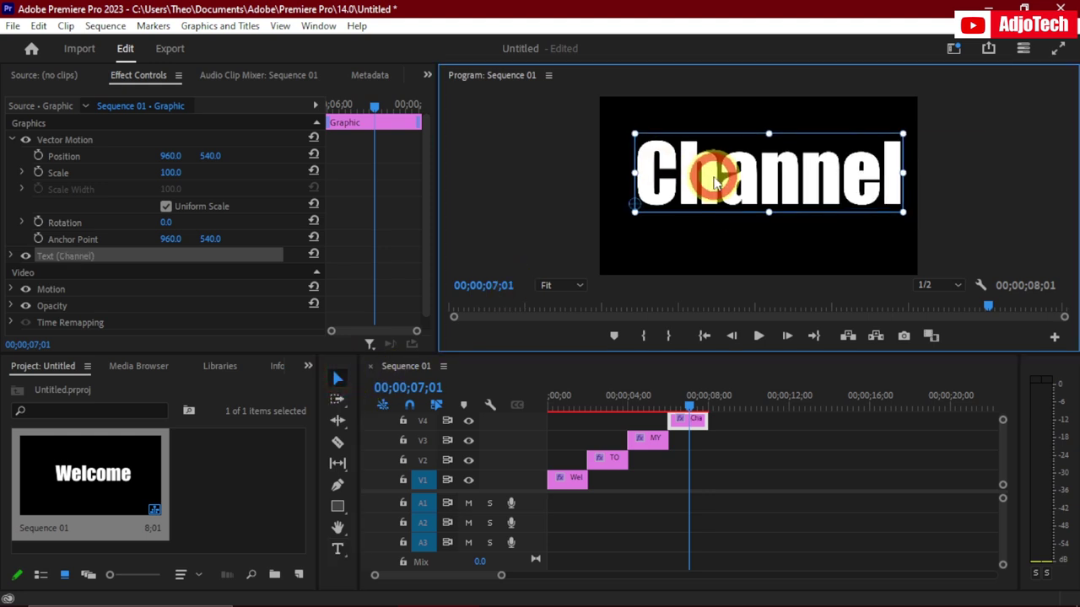
left_click_drag(903, 134, 845, 145)
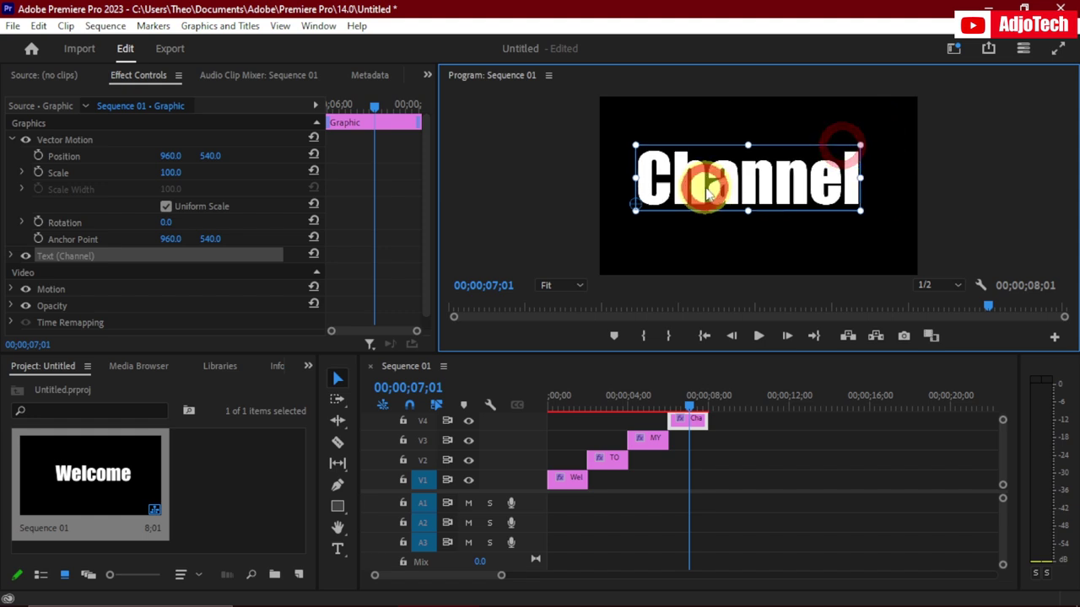
left_click_drag(705, 181, 713, 182)
left_click_drag(690, 403, 555, 409)
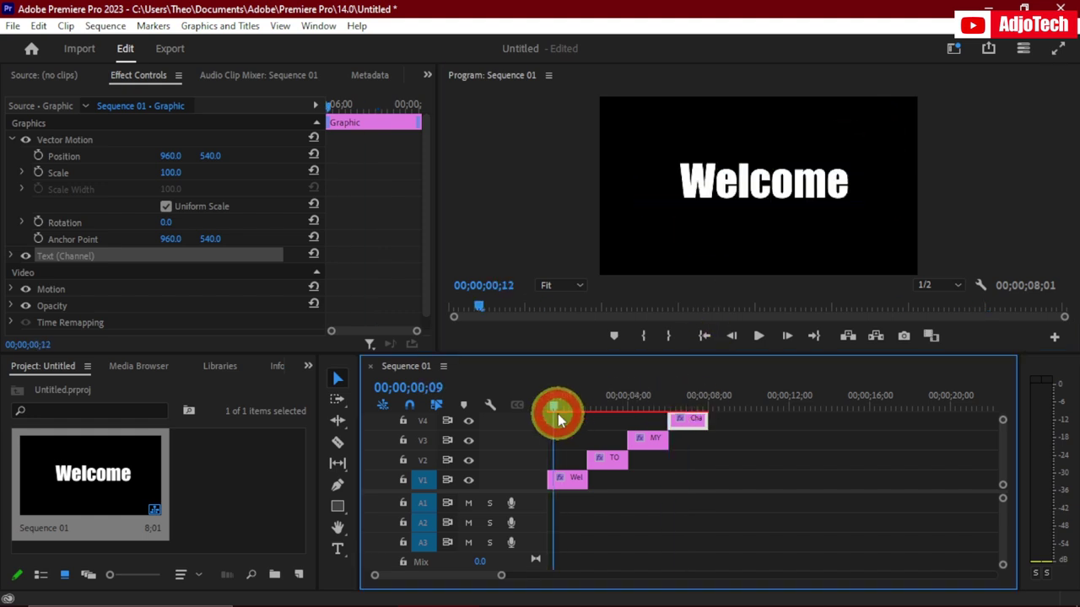
Slightly enlarge the Welcome title, shift it left, and select the Welcome clip on V1
left_click(705, 187)
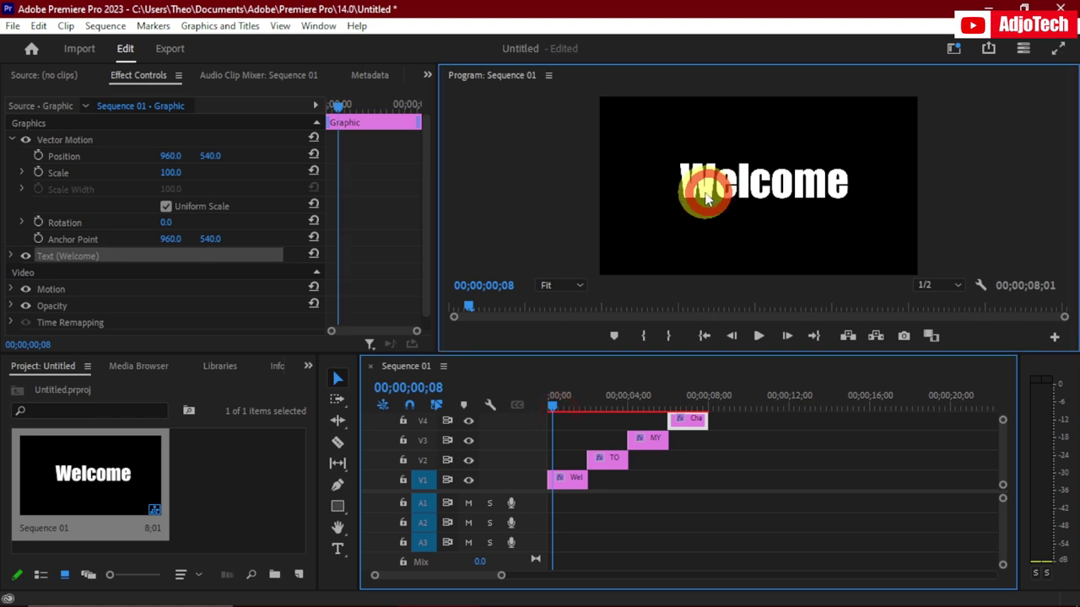
left_click_drag(679, 160, 618, 150)
mouse_move(715, 184)
left_mouse_down()
mouse_move(697, 192)
mouse_move(718, 182)
left_mouse_up()
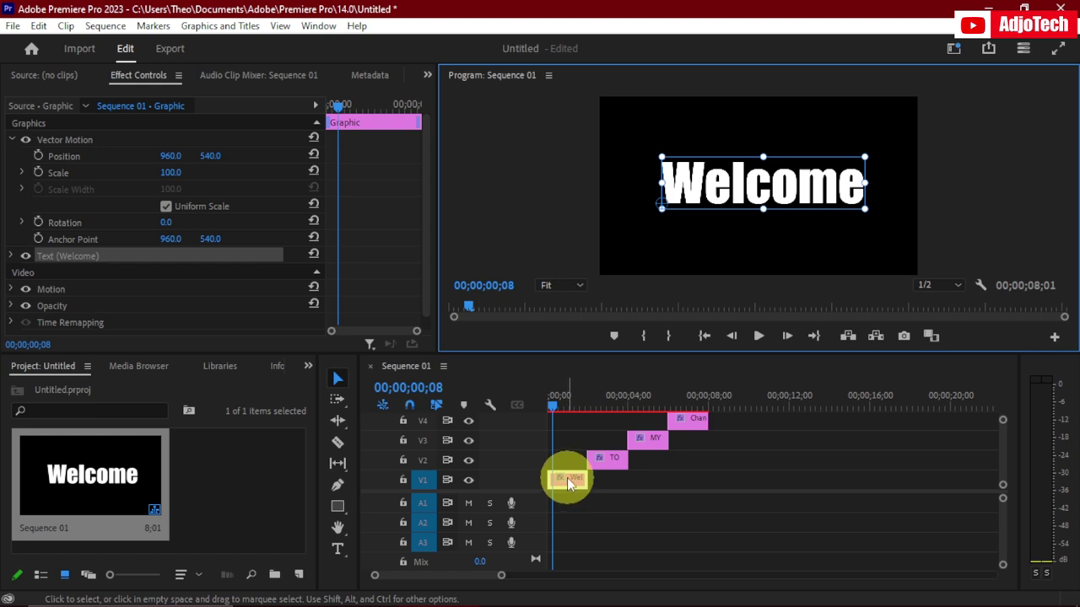
left_click(291, 118)
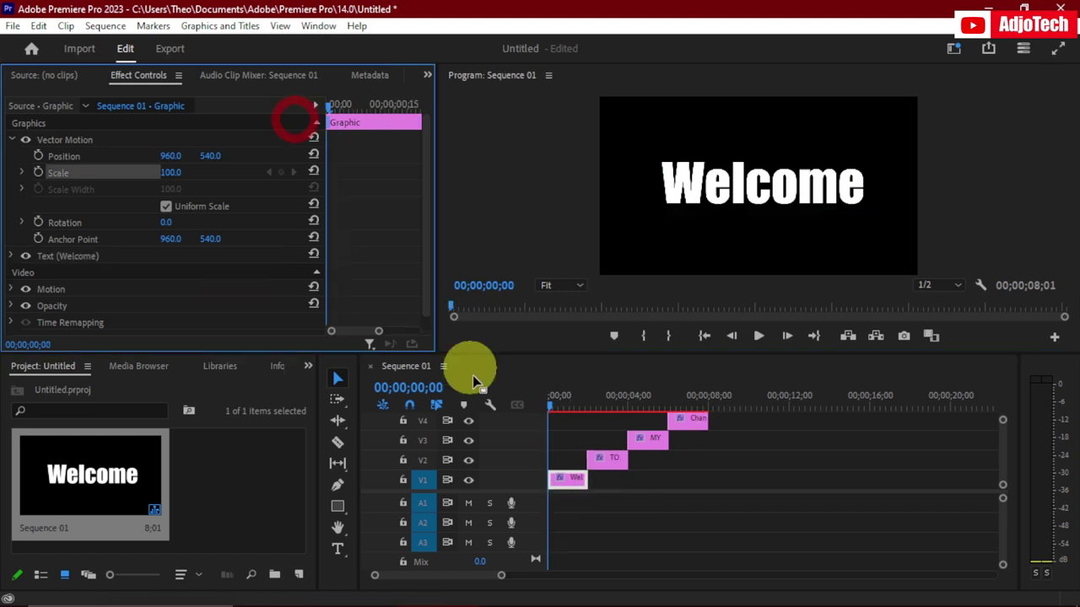
left_click(568, 479)
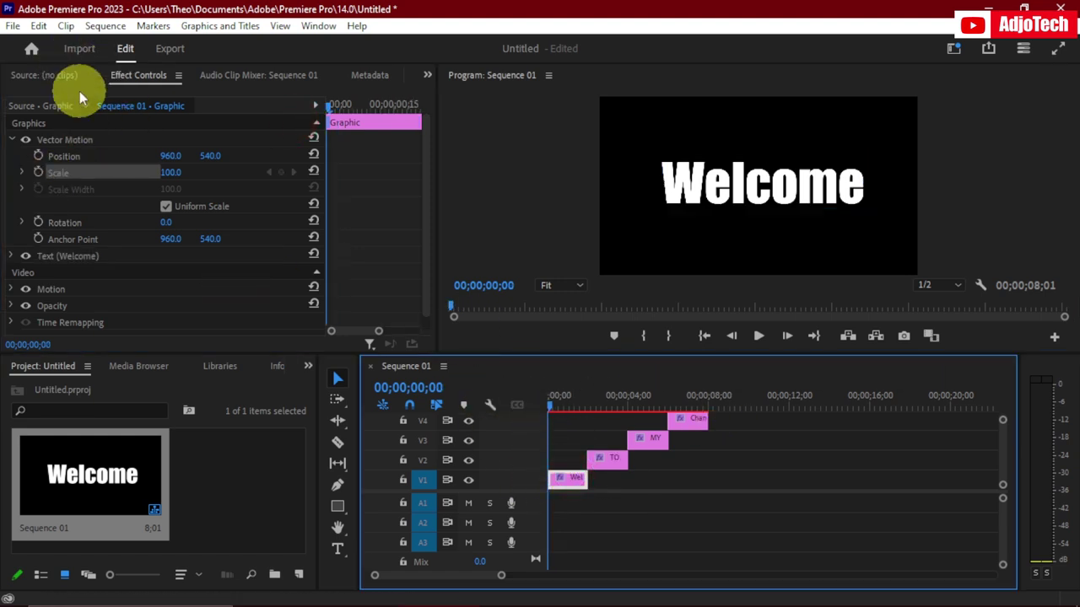
Enable Scale animation on the Welcome clip with keyframes at frames 5 and 11
left_click(39, 173)
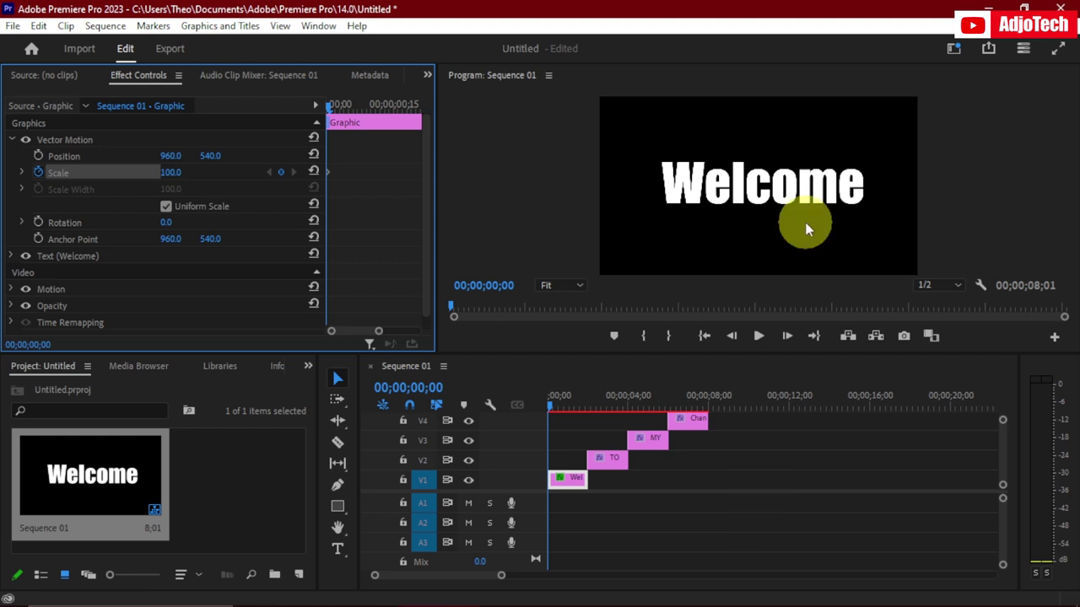
key("shift+Right")
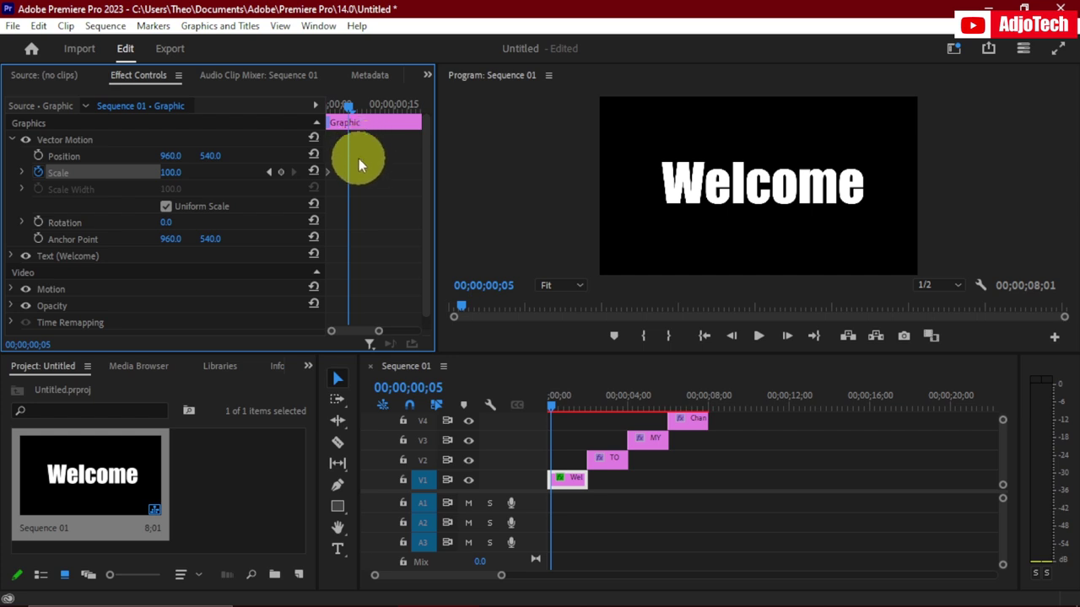
left_click(282, 172)
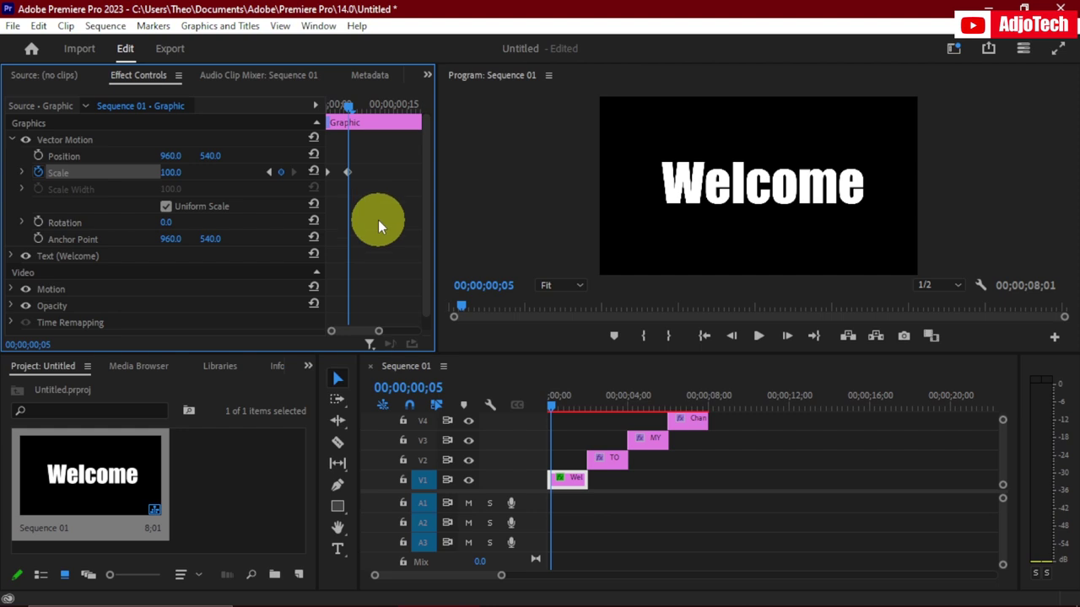
key("Right")
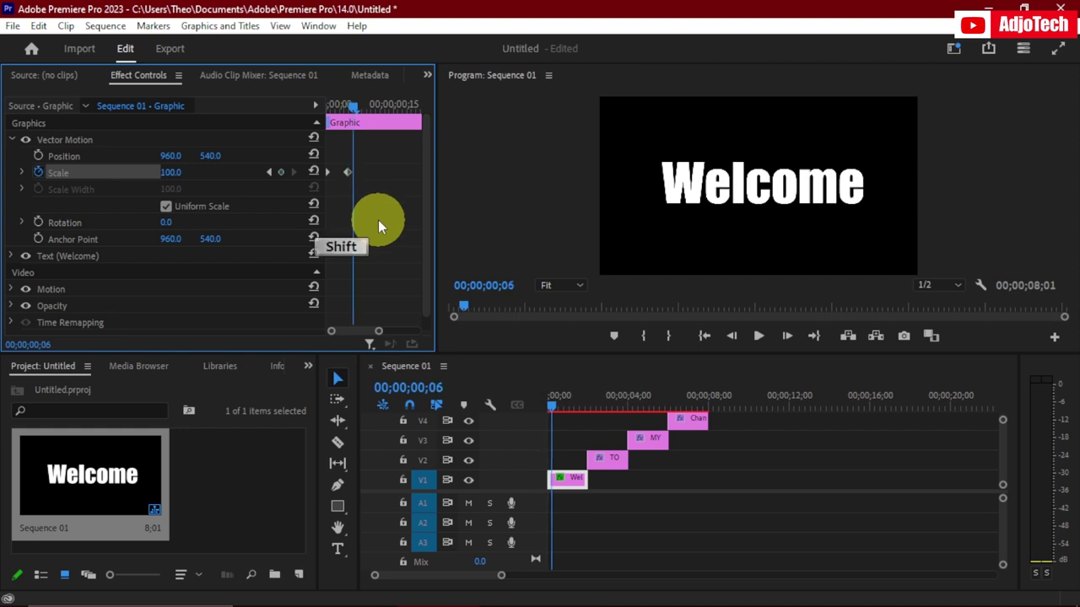
key("shift+Right")
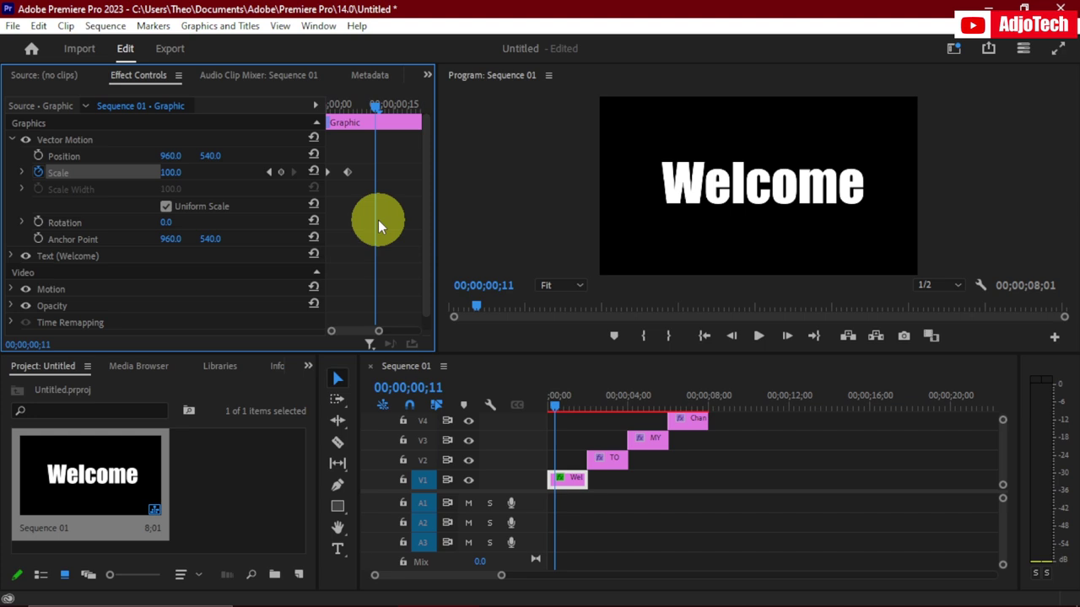
left_click(282, 174)
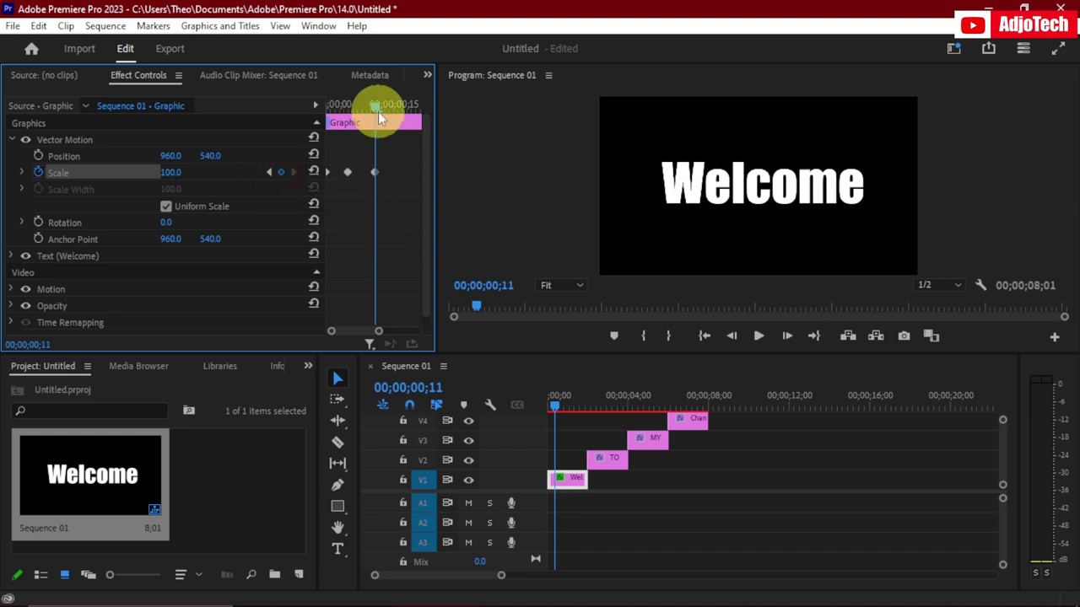
Set Scale to 1500 at the first frame and 94 at frame 5
left_click_drag(370, 105, 326, 104)
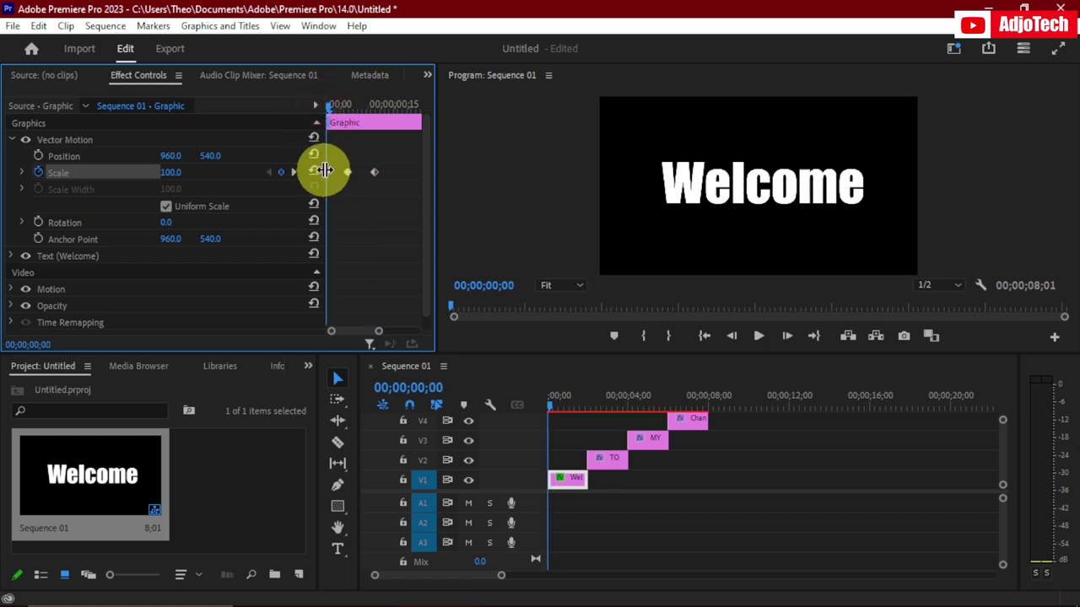
left_click(172, 173)
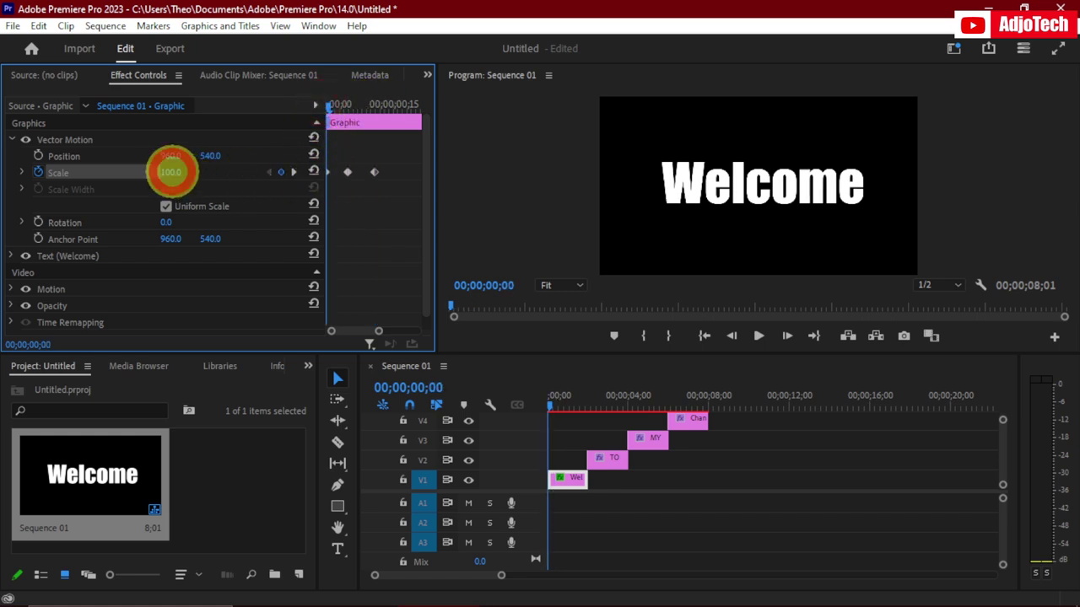
type("15")
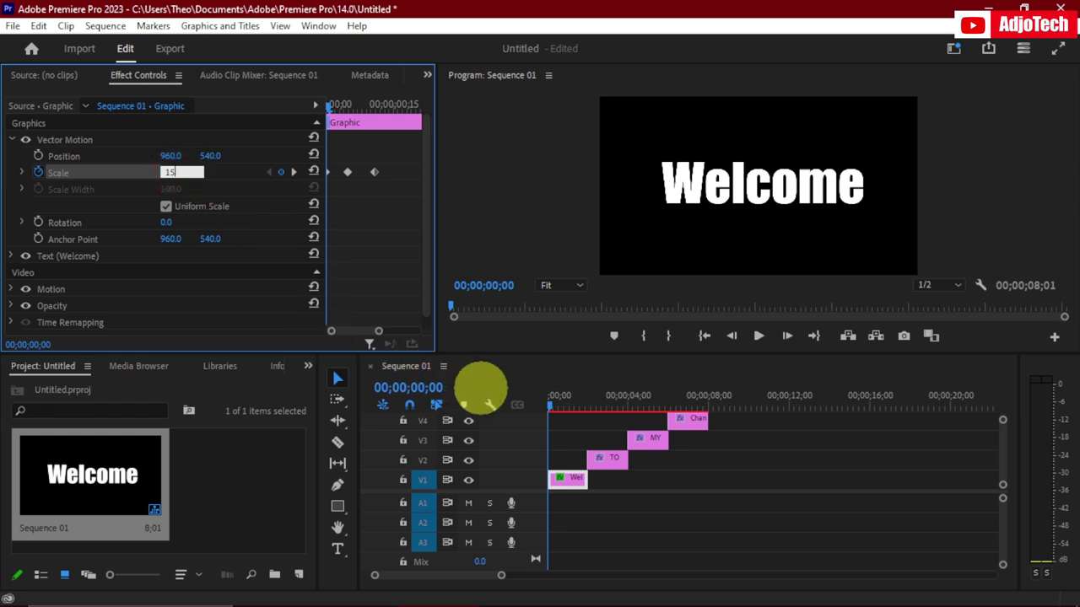
type("00")
key("Return")
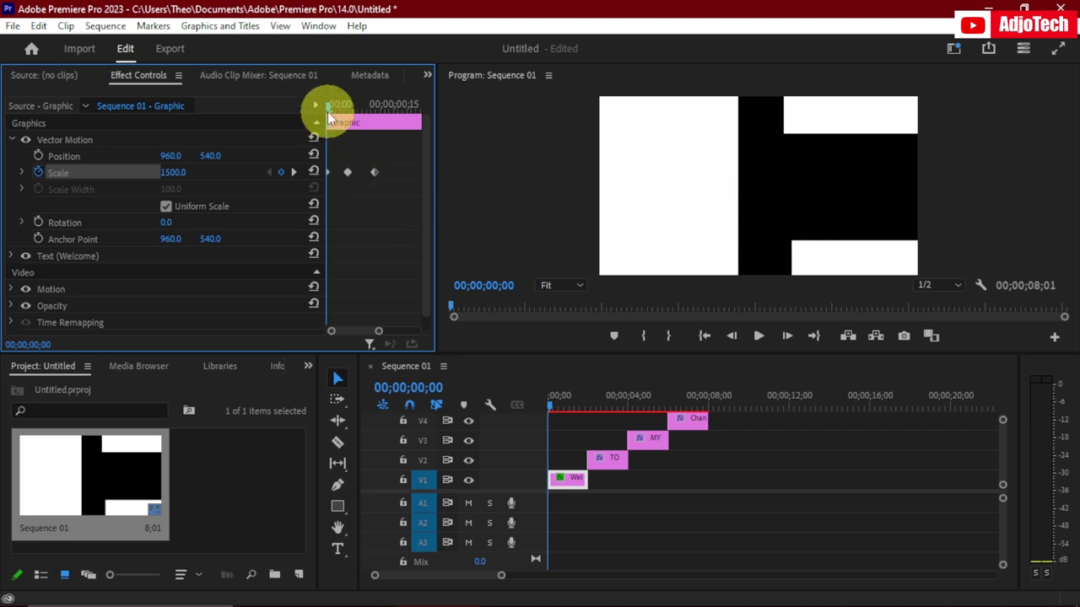
left_click_drag(327, 108, 350, 107)
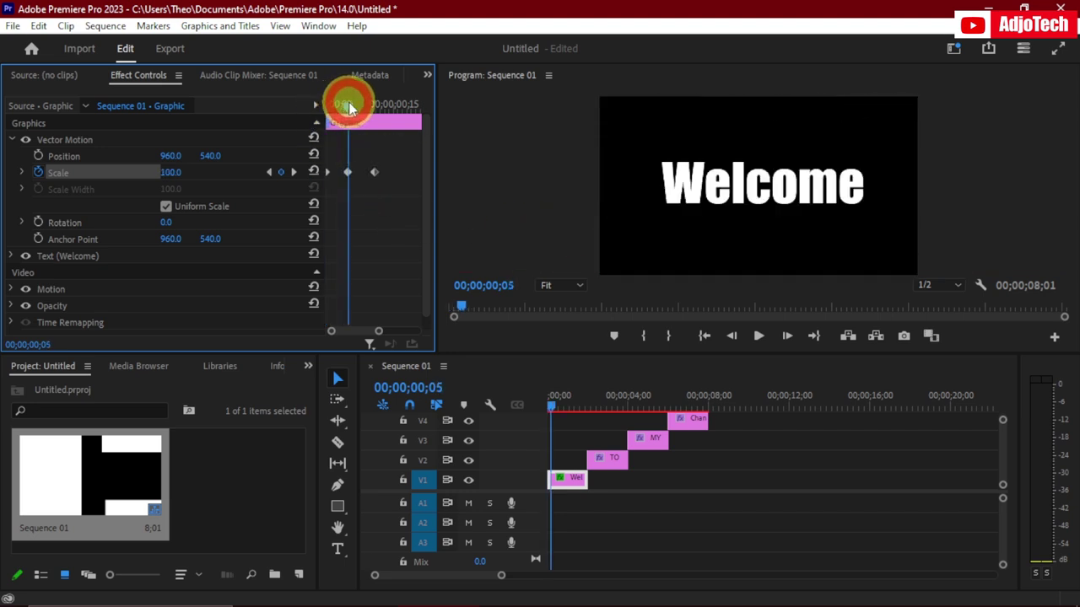
left_click(347, 172)
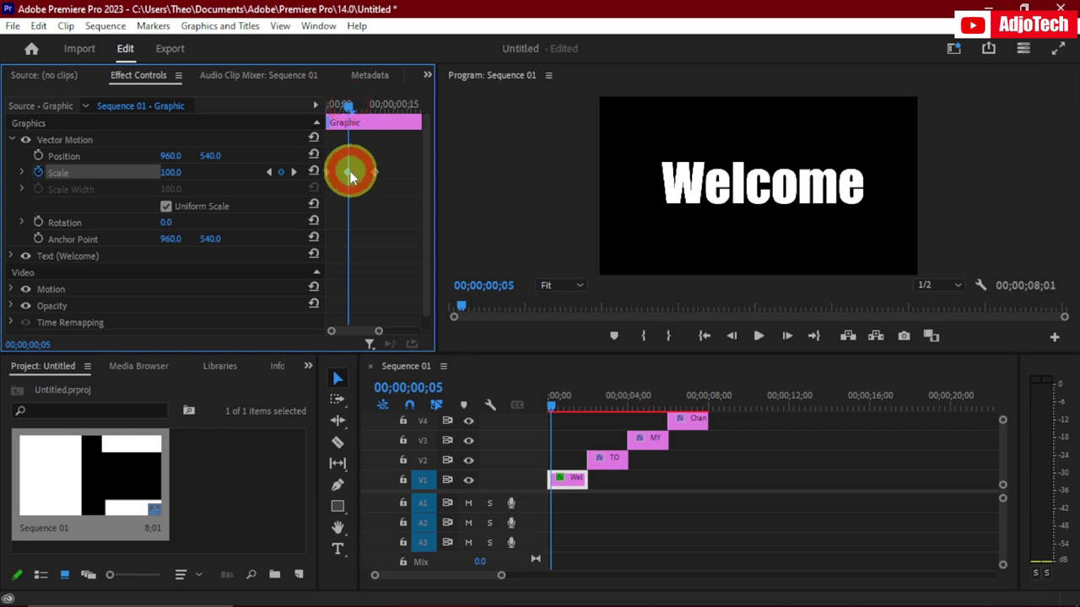
left_click(179, 173)
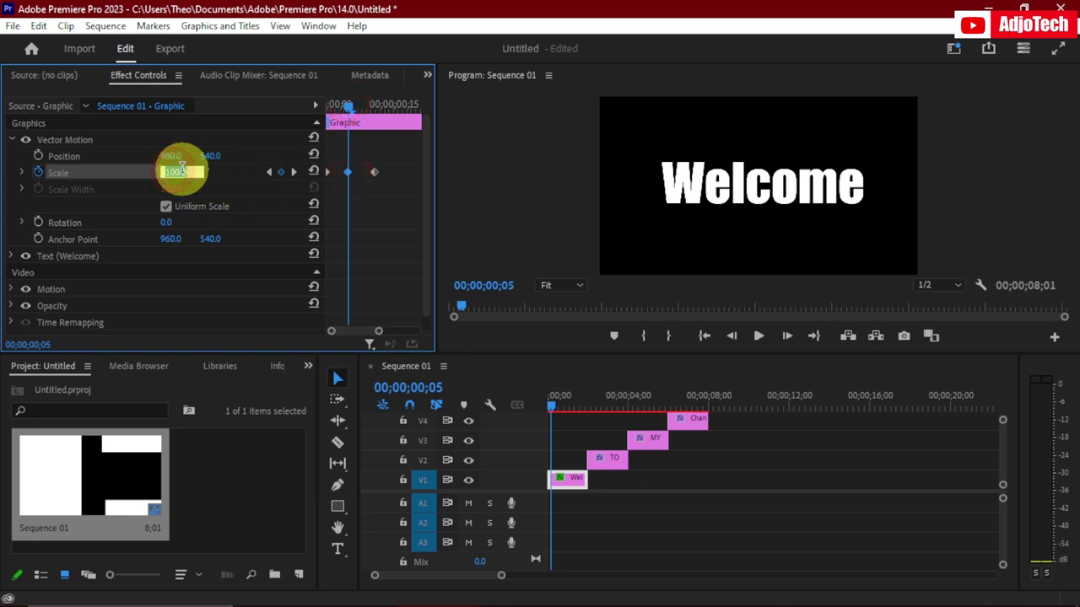
key("Return")
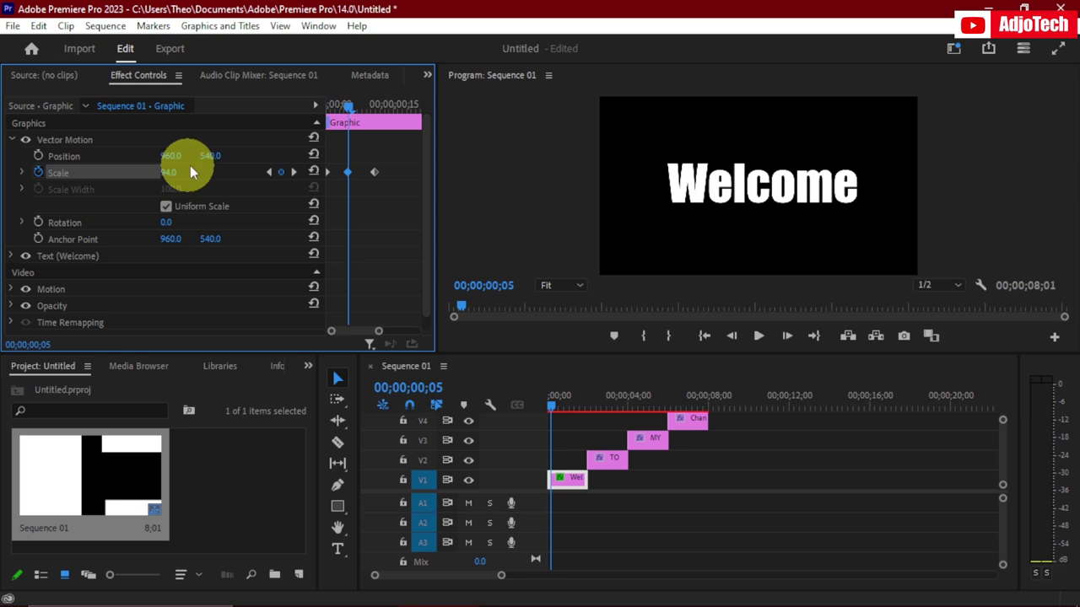
Check the frame-11 keyframe and play the shrinking animation from the start
left_click_drag(345, 109, 375, 108)
left_click(375, 172)
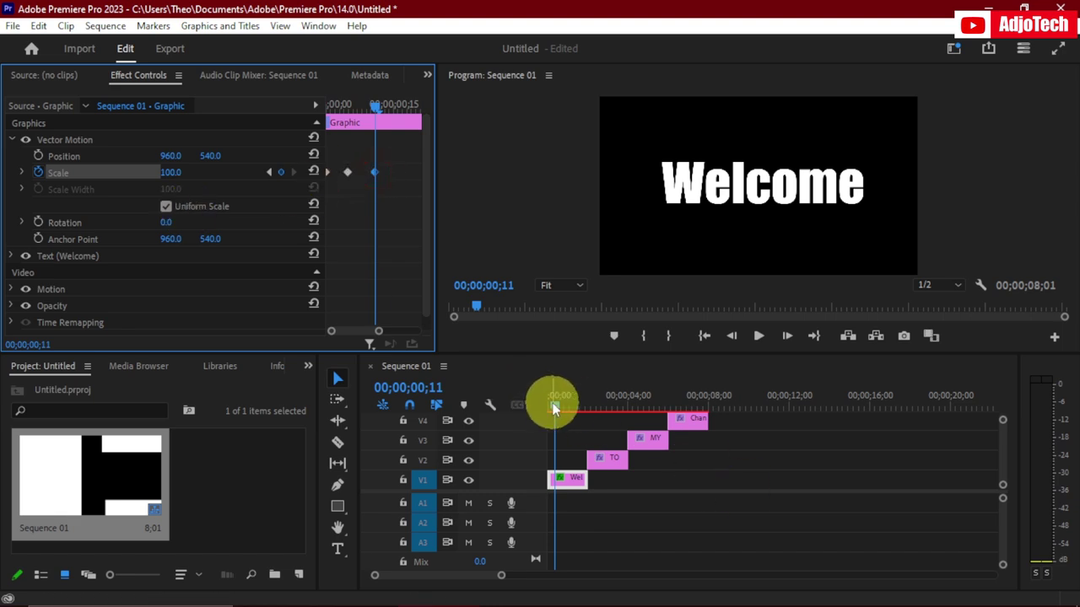
left_click_drag(549, 403, 510, 405)
left_click(758, 339)
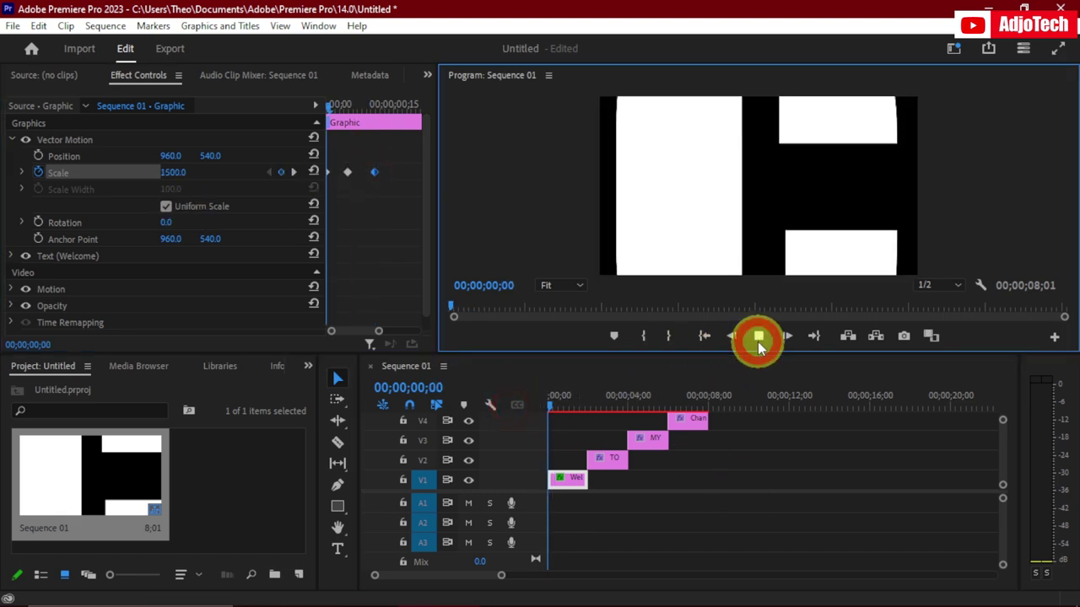
left_click(757, 341)
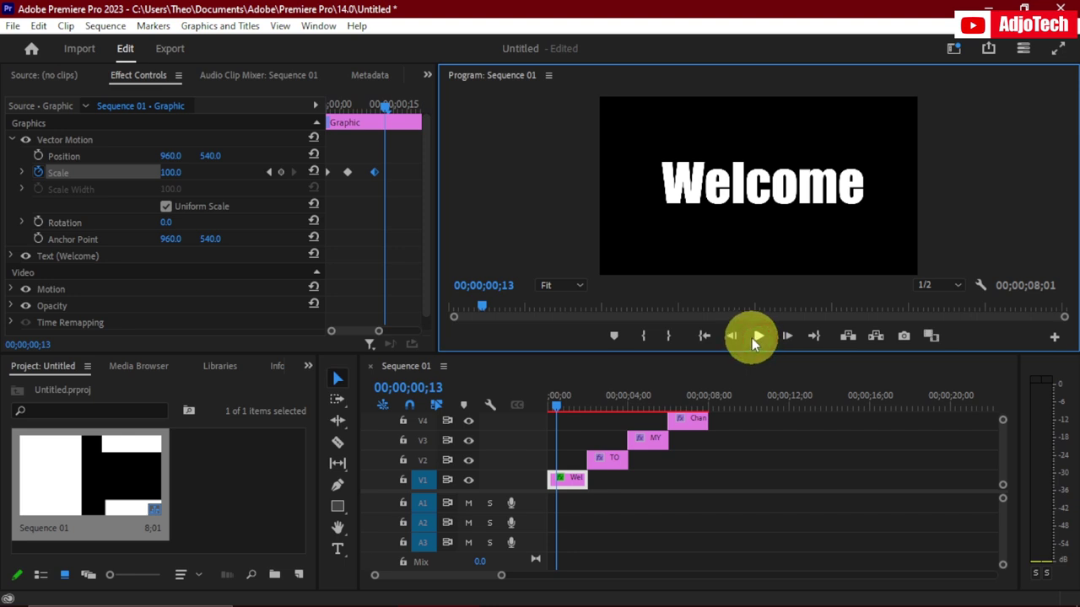
Copy the Welcome clip with its scale animation
left_click(568, 480)
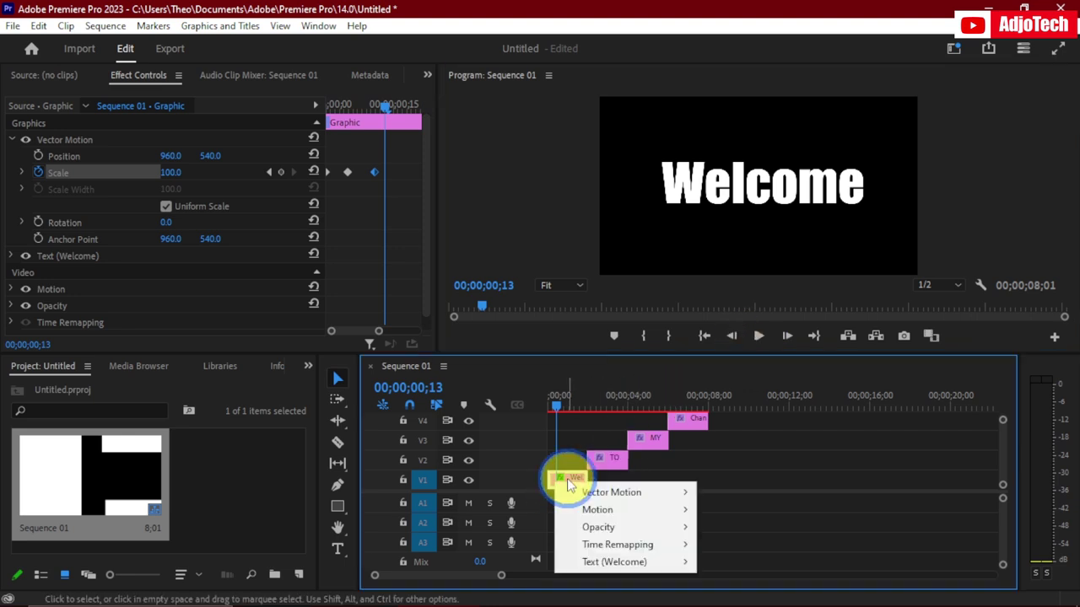
right_click(568, 481)
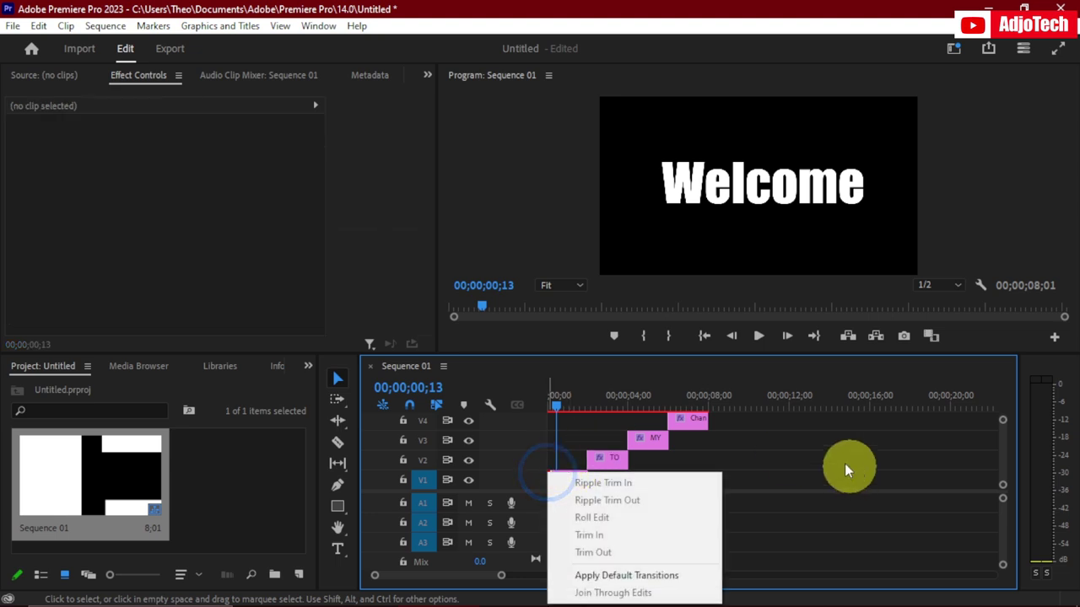
left_click(810, 444)
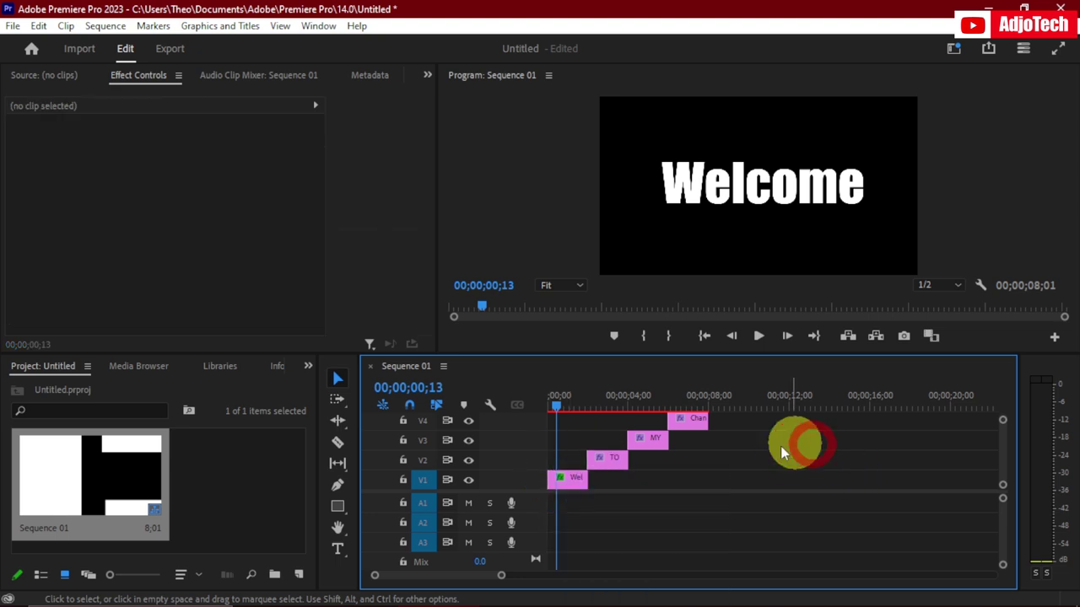
right_click(572, 482)
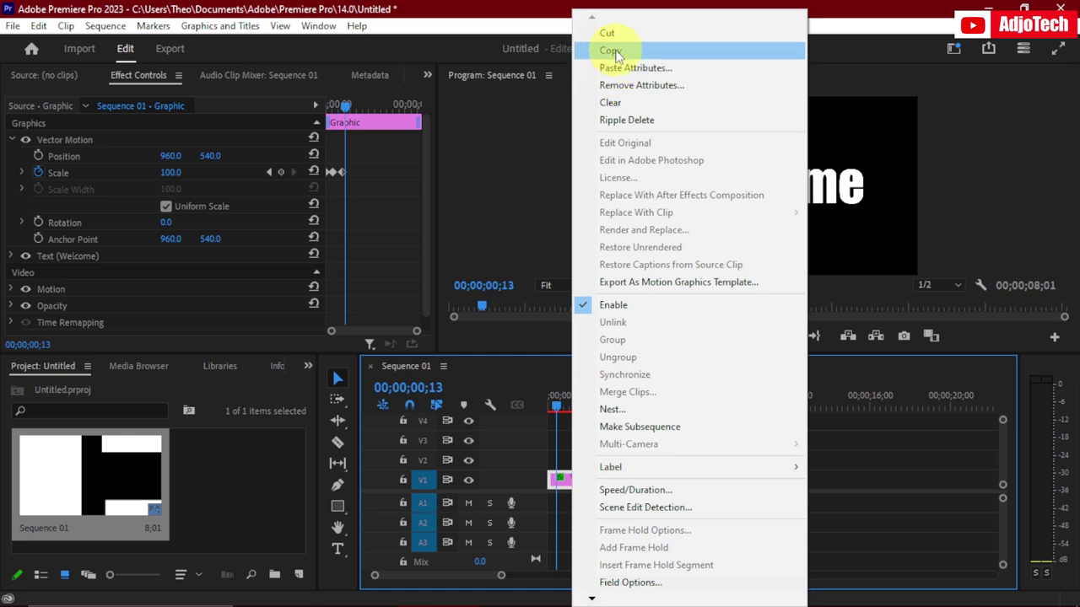
left_click(616, 53)
Paste the Welcome clip's attributes onto the TO and MY clips
left_click(608, 458)
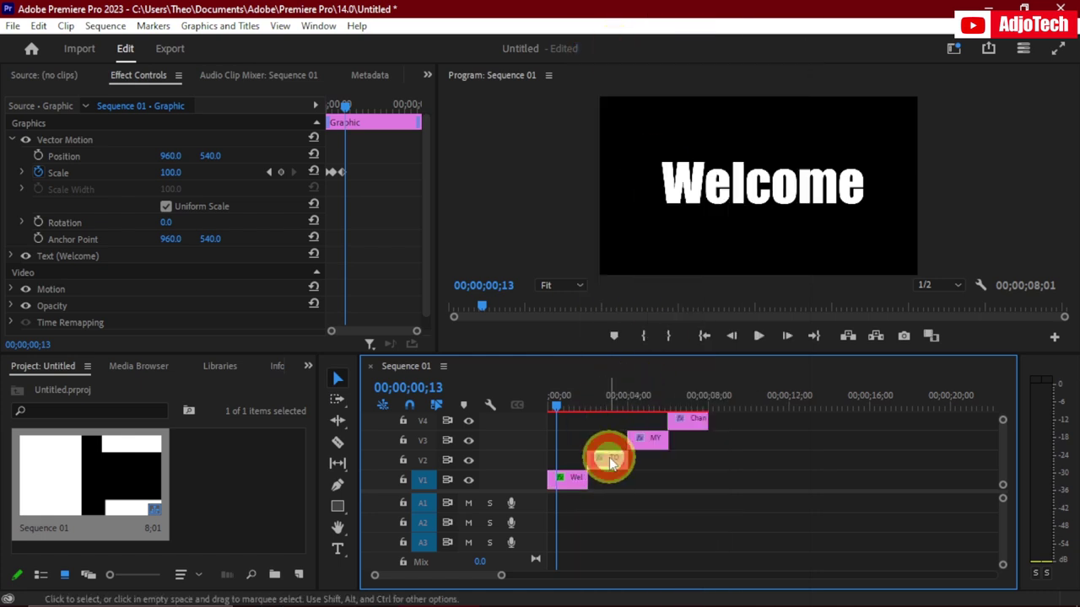
right_click(612, 463)
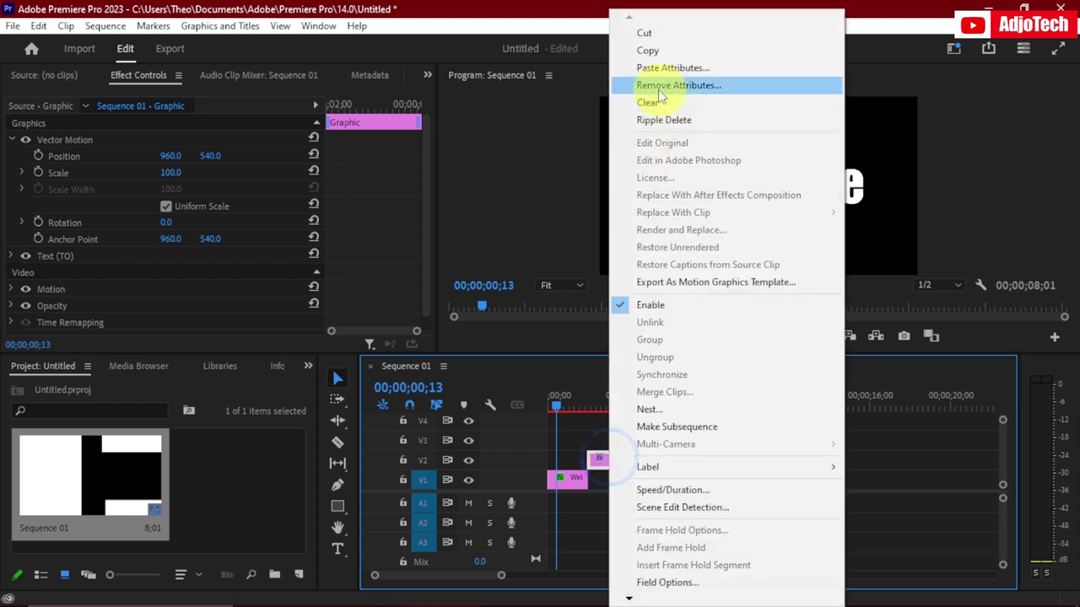
left_click(658, 71)
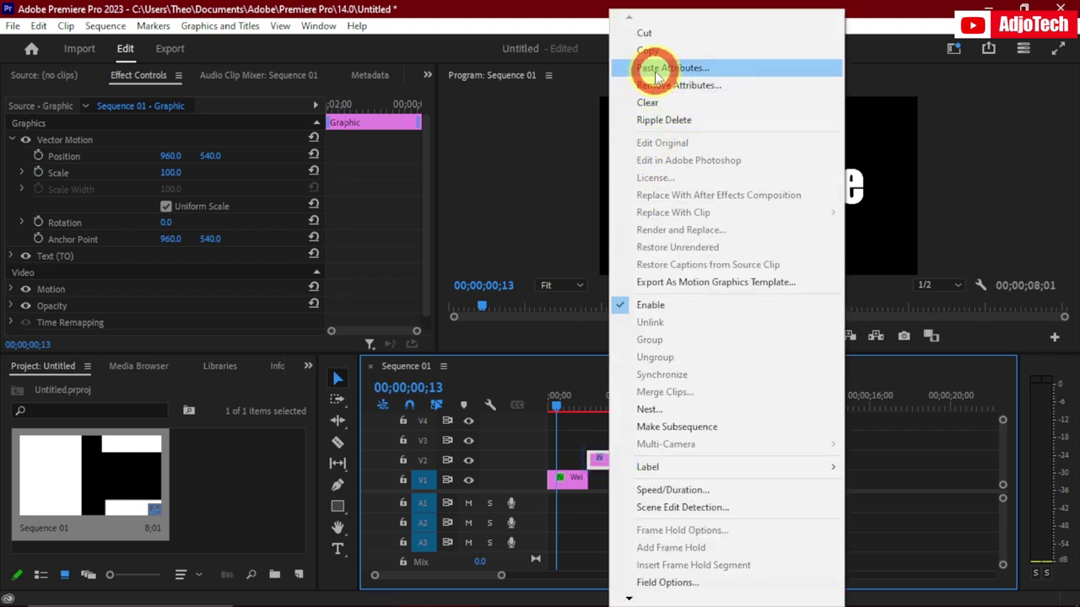
left_click(581, 571)
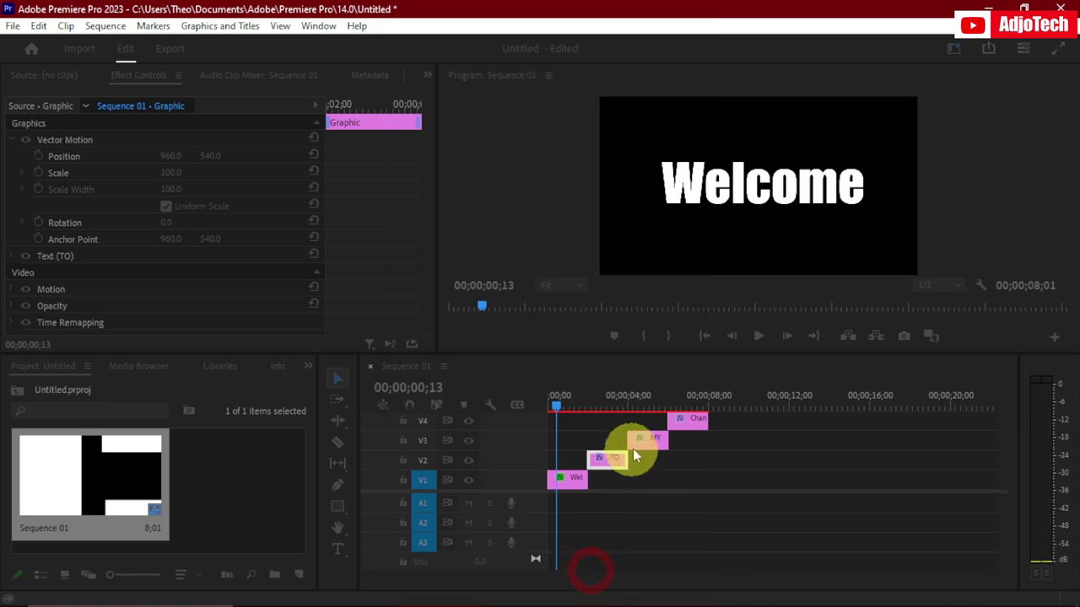
left_click(648, 442)
right_click(649, 442)
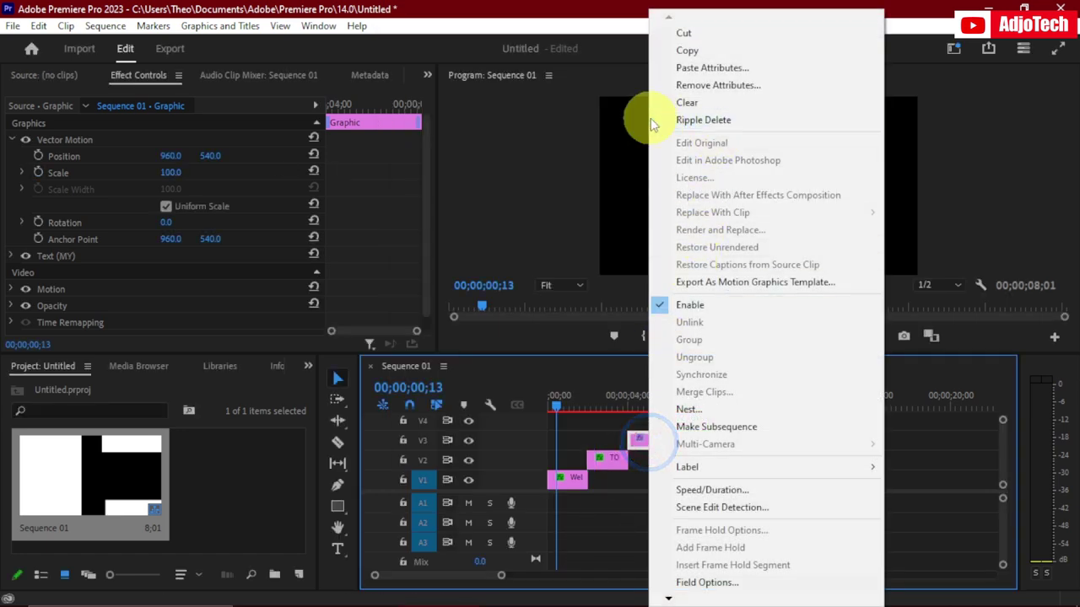
left_click(717, 67)
left_click(574, 571)
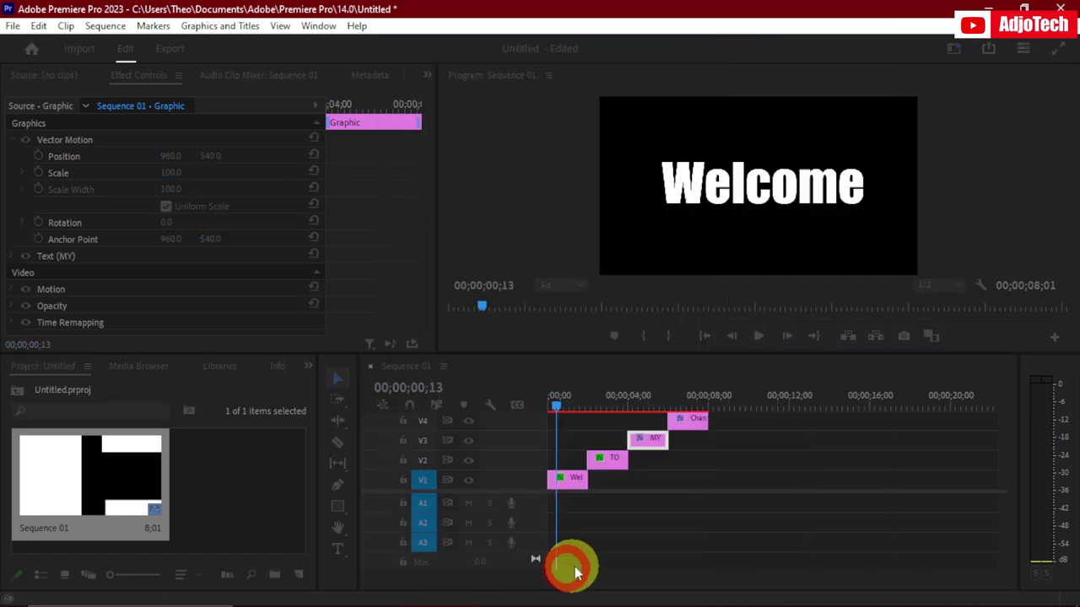
Paste the attributes onto the Channel clip and preview the sequence from the start
left_click(682, 421)
right_click(684, 422)
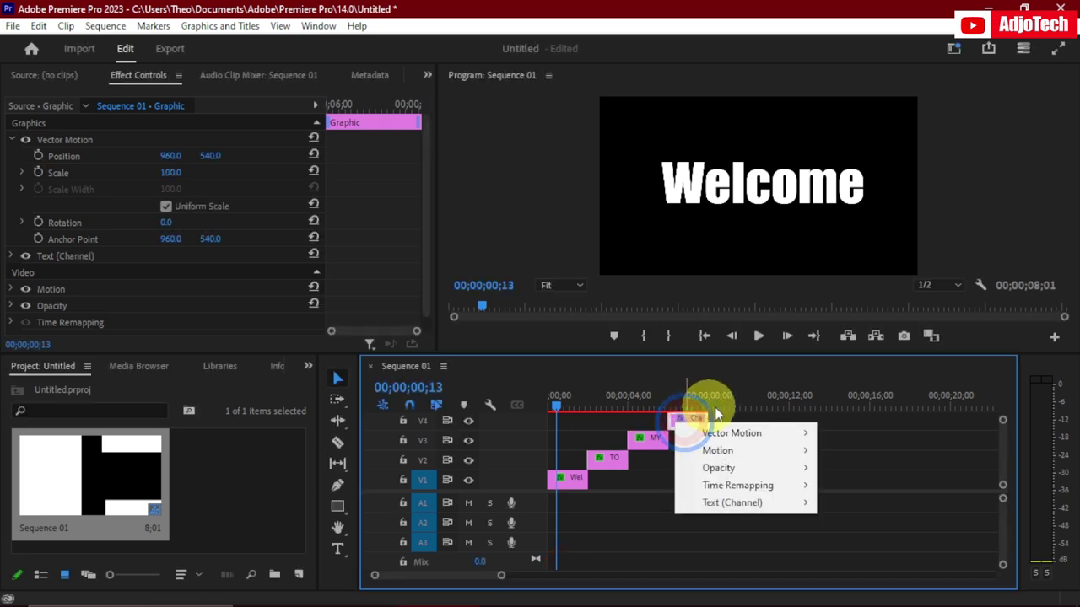
left_click(659, 405)
left_click(688, 434)
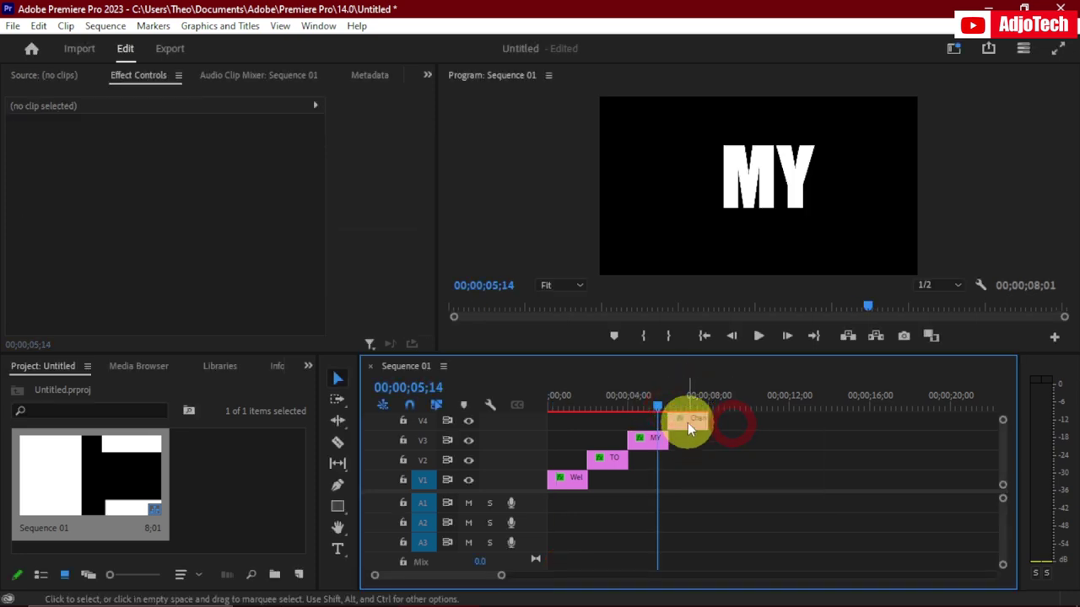
right_click(687, 422)
left_click(663, 415)
left_click(730, 475)
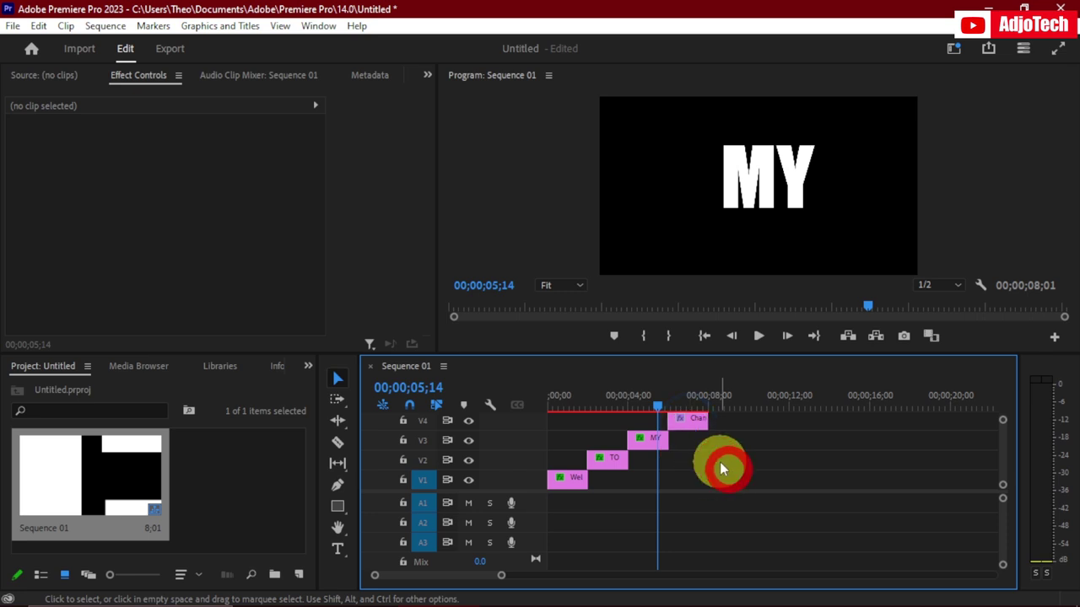
right_click(689, 418)
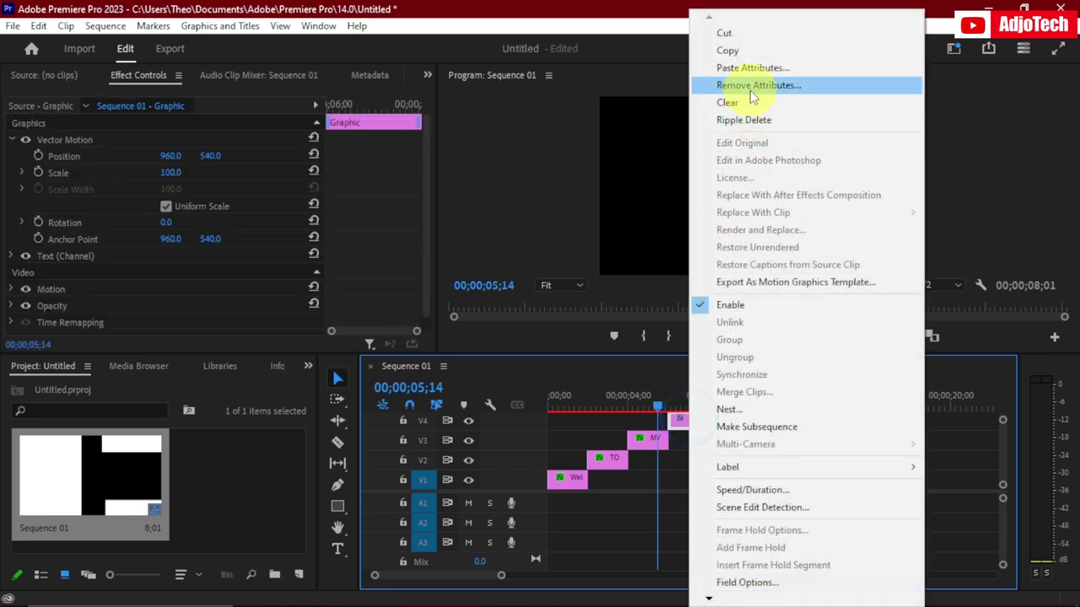
left_click(764, 74)
left_click(580, 568)
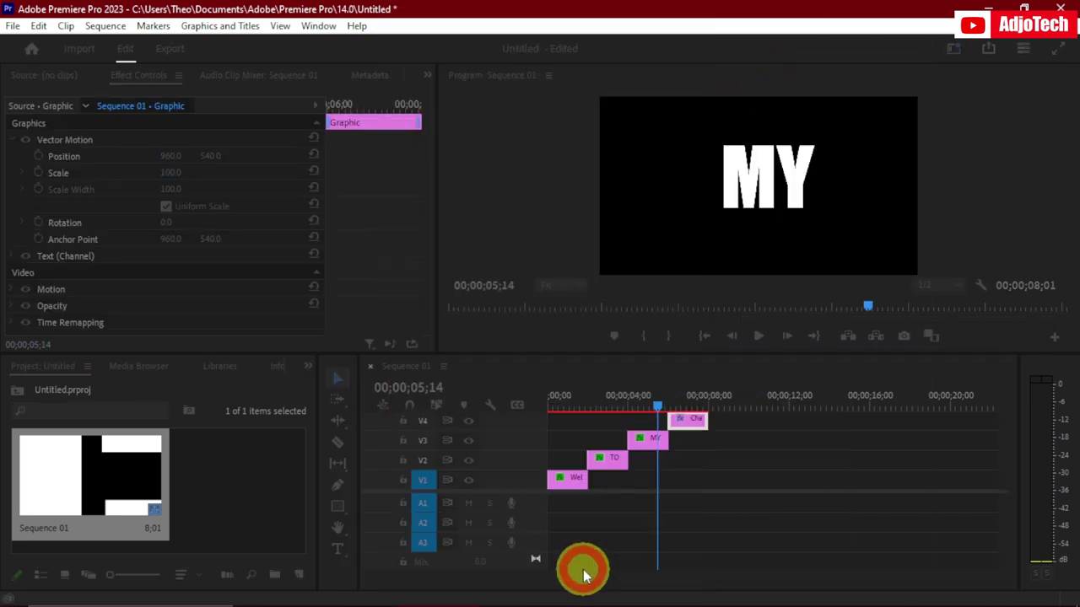
left_click_drag(653, 408, 509, 413)
left_click(760, 337)
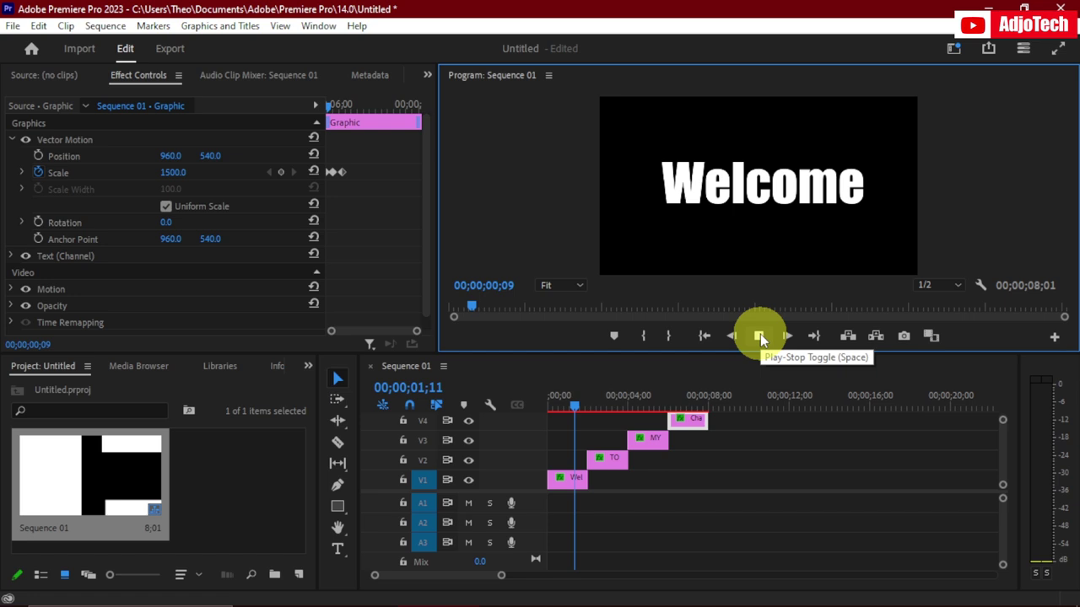
left_click(760, 334)
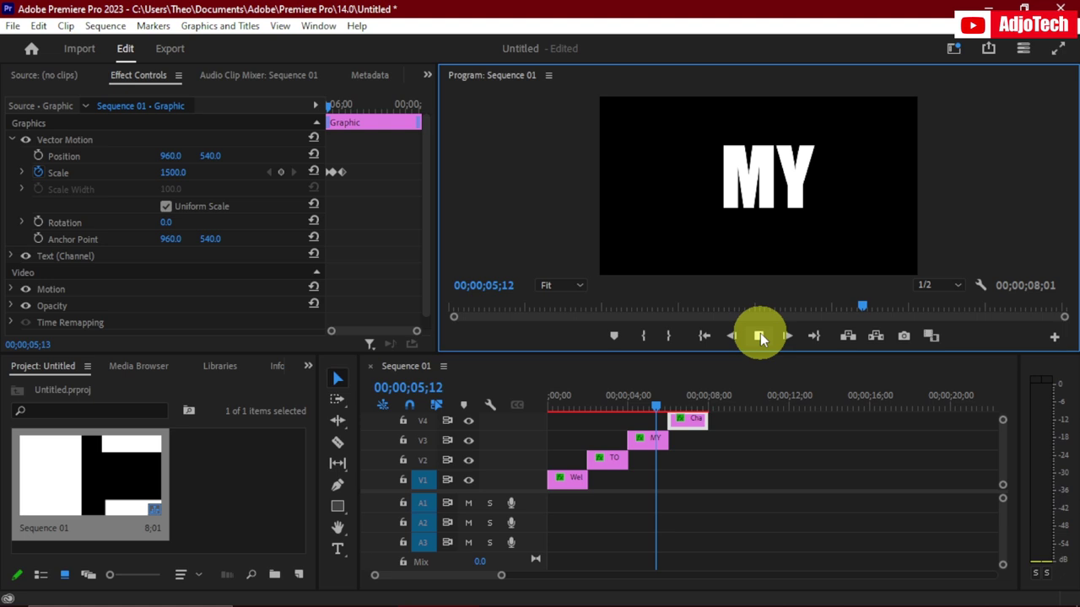
left_click(684, 409)
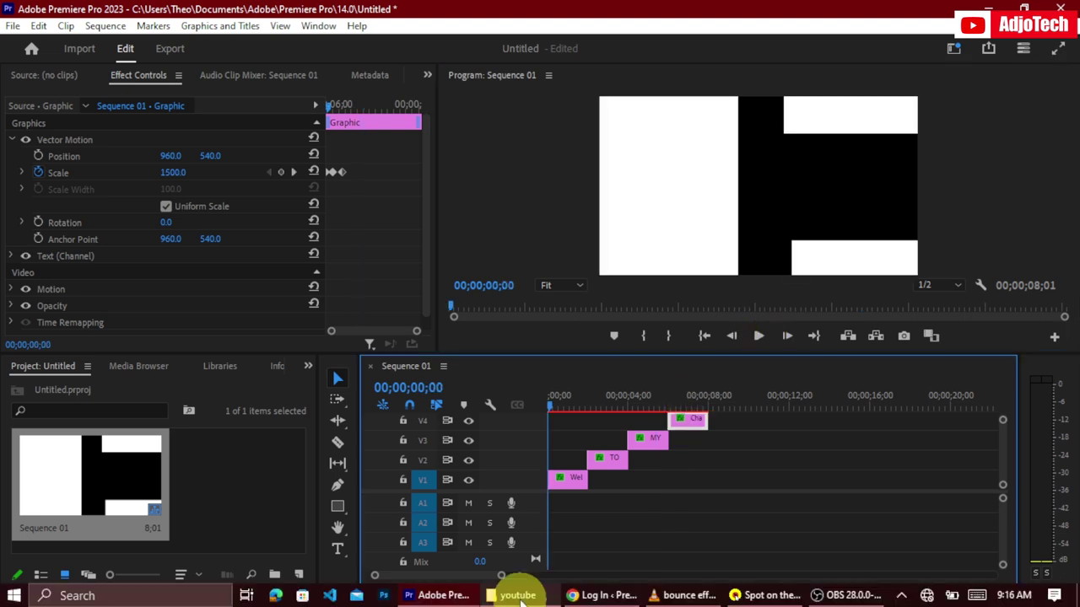
Open the youtube\sound folder and drag the mixkit-arrow-whoosh-1491 WAV onto A1
left_click(518, 595)
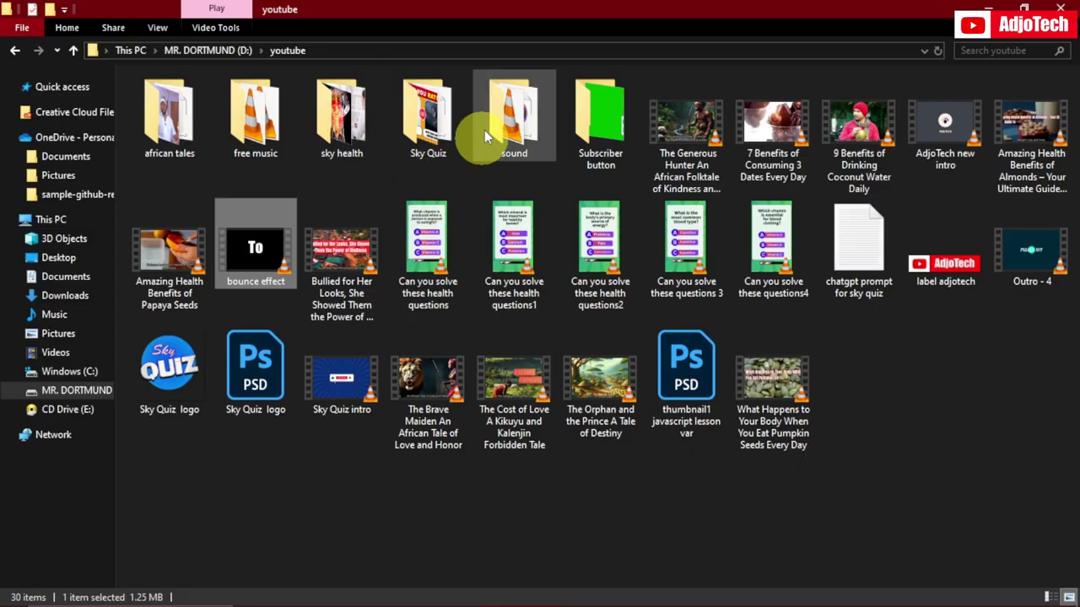
double_click(484, 130)
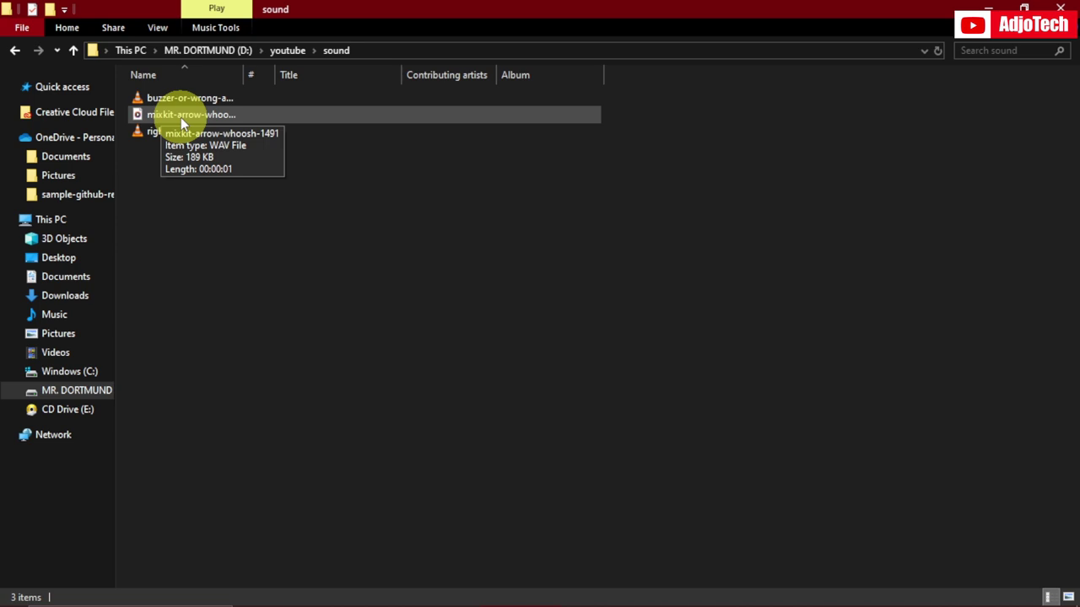
left_click_drag(180, 117, 559, 506)
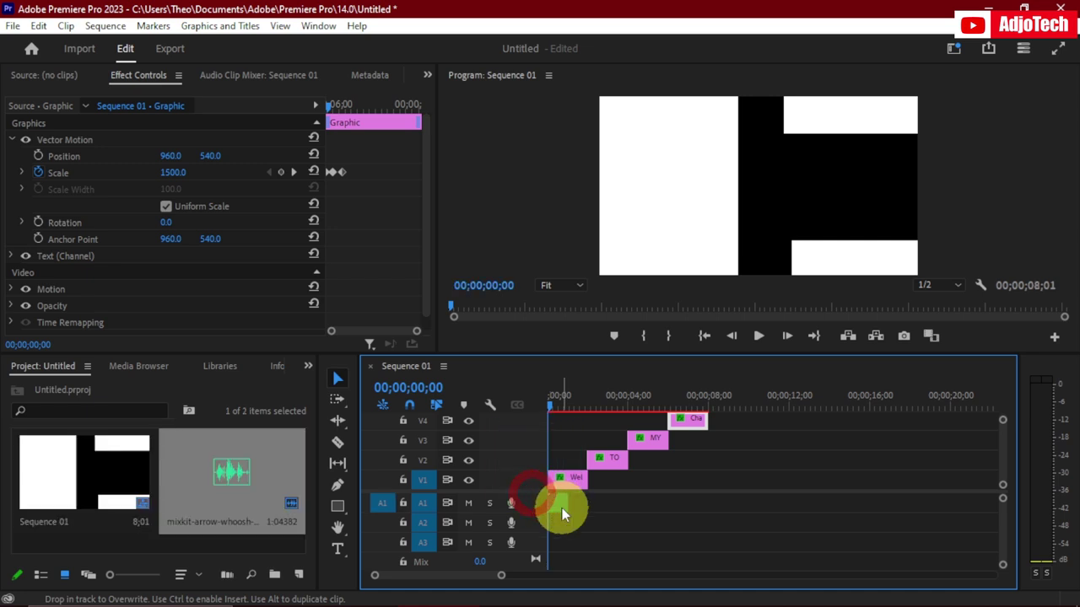
Duplicate the whoosh clip along A1 beneath the following title clips
left_click(559, 507)
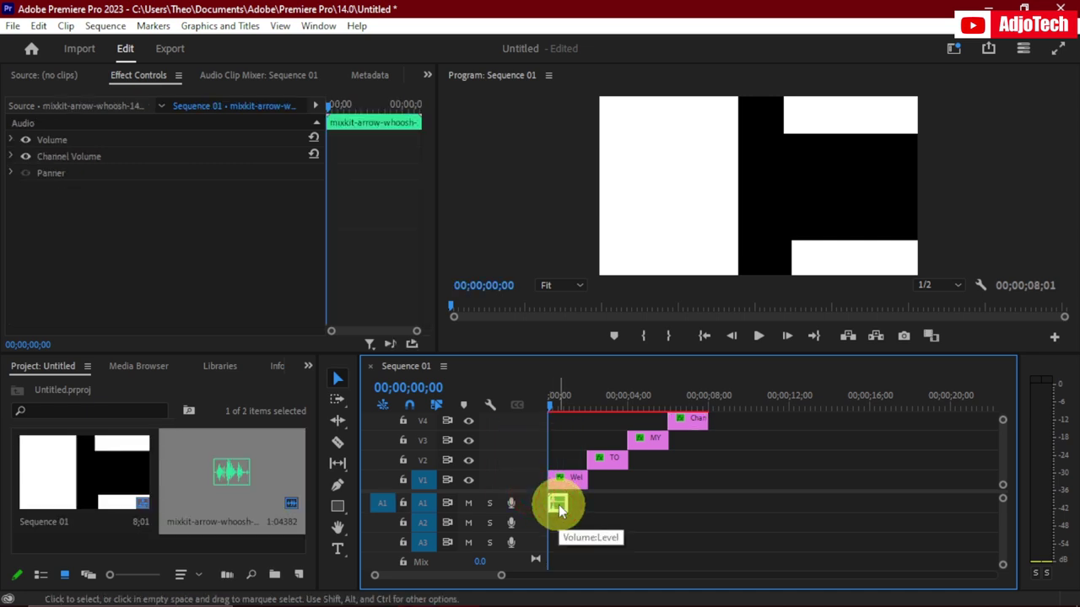
left_click_drag(559, 507, 690, 506)
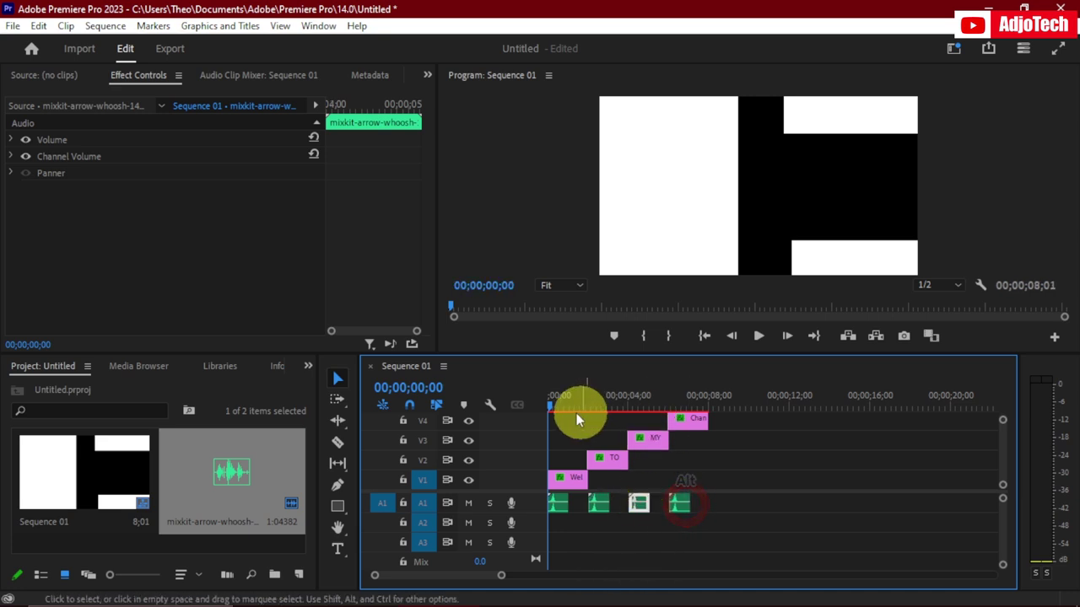